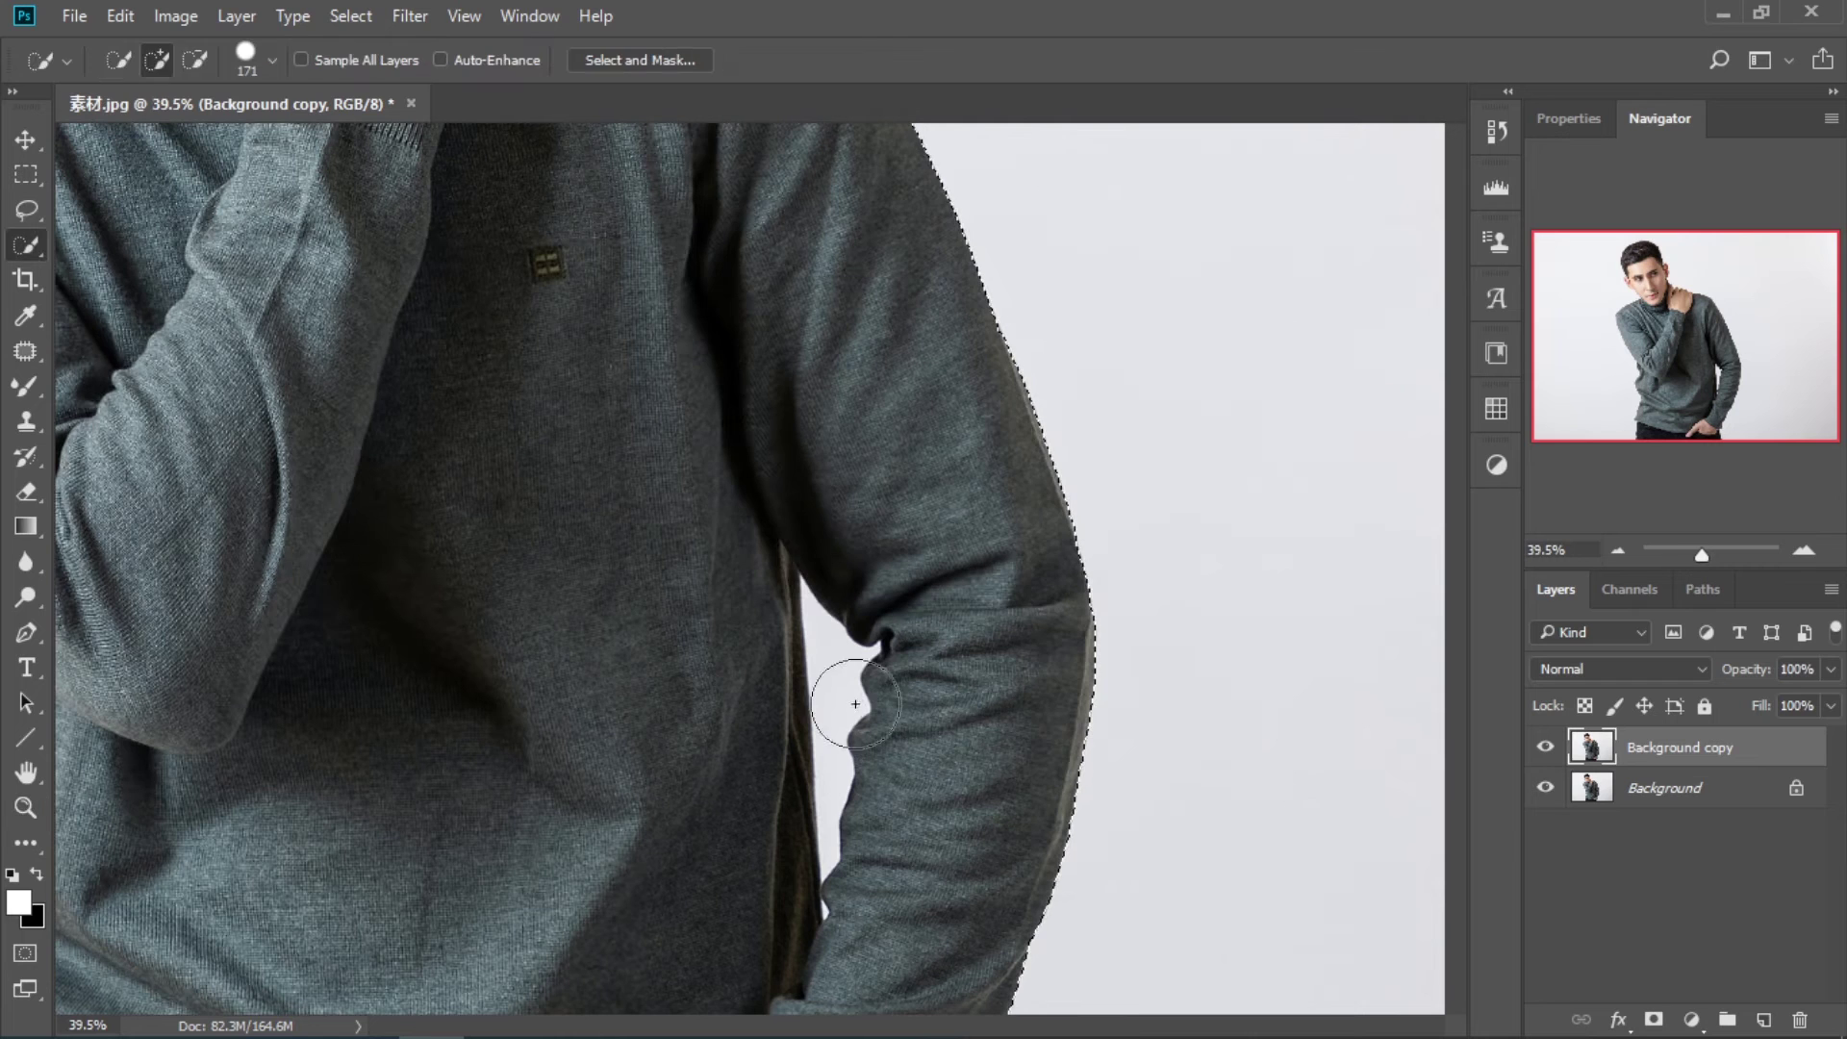
Step: Subtract the gap between the arm and torso from the selection, and add it as a layer mask on Background copy
alt+right_click(854, 690)
drag(833, 702, 824, 726)
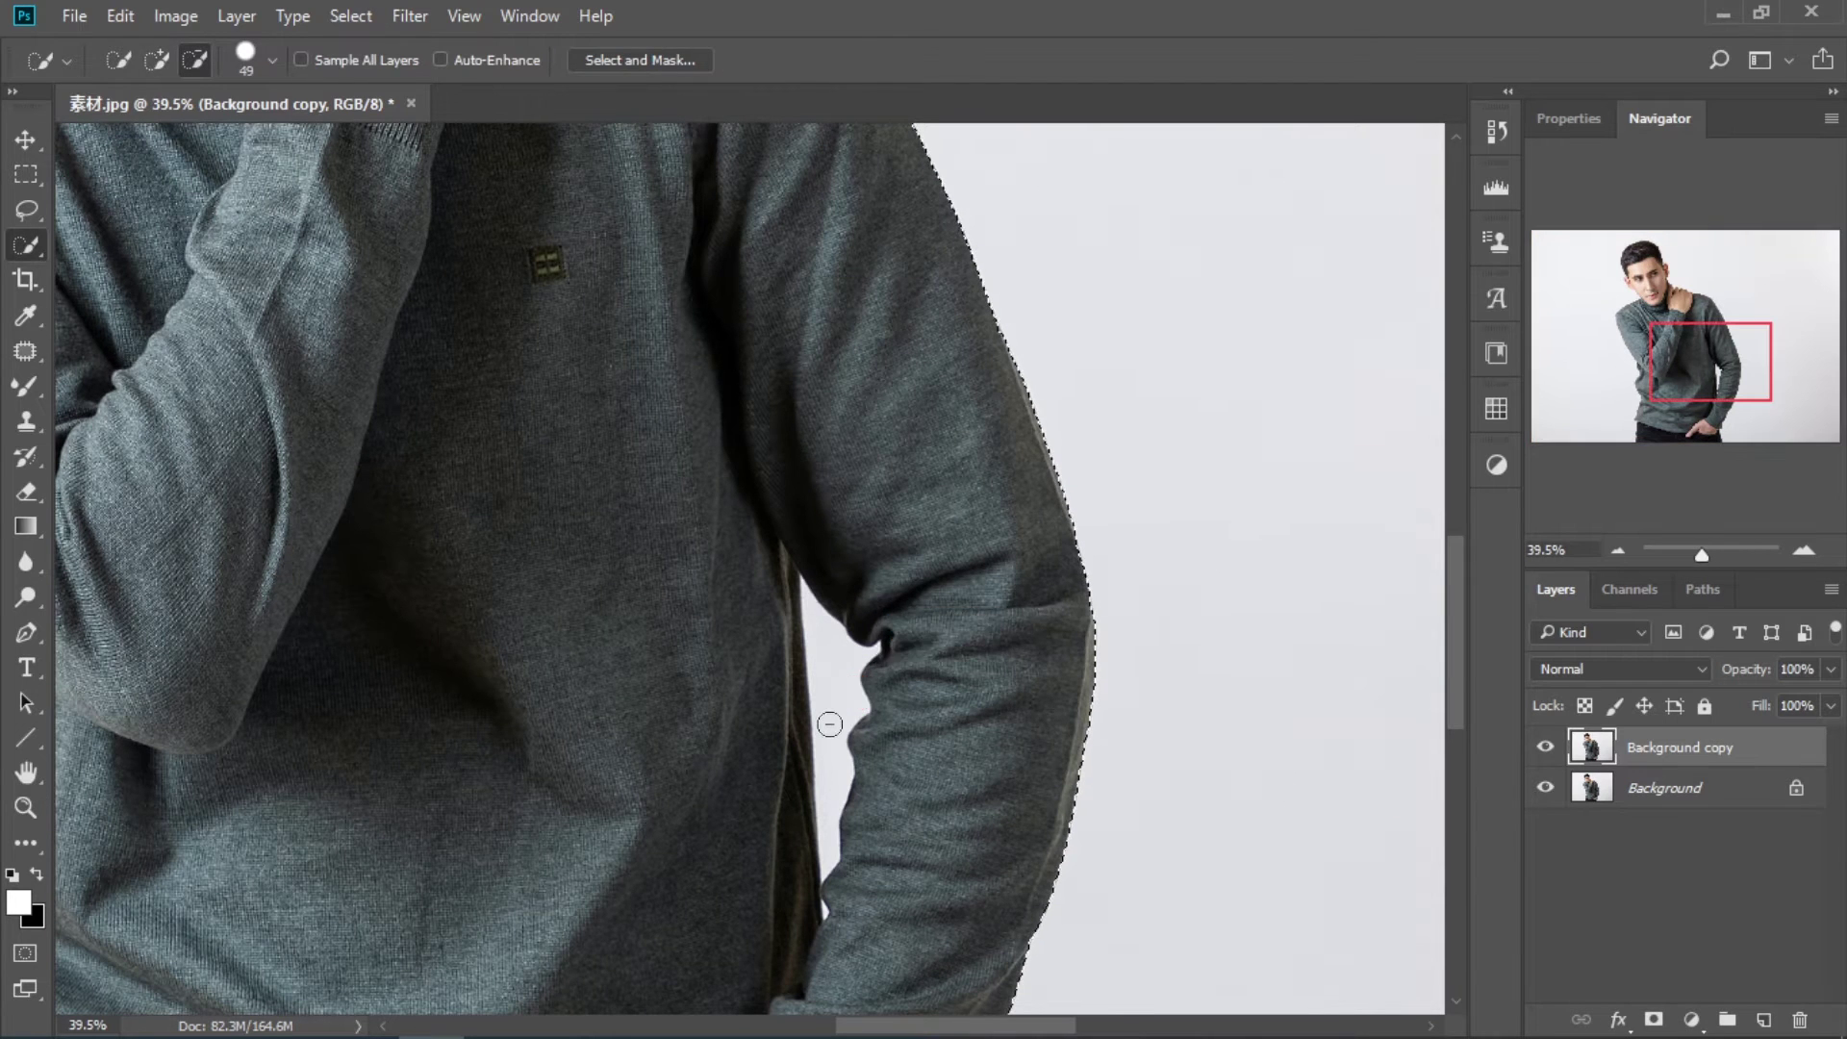
key(ctrl+0)
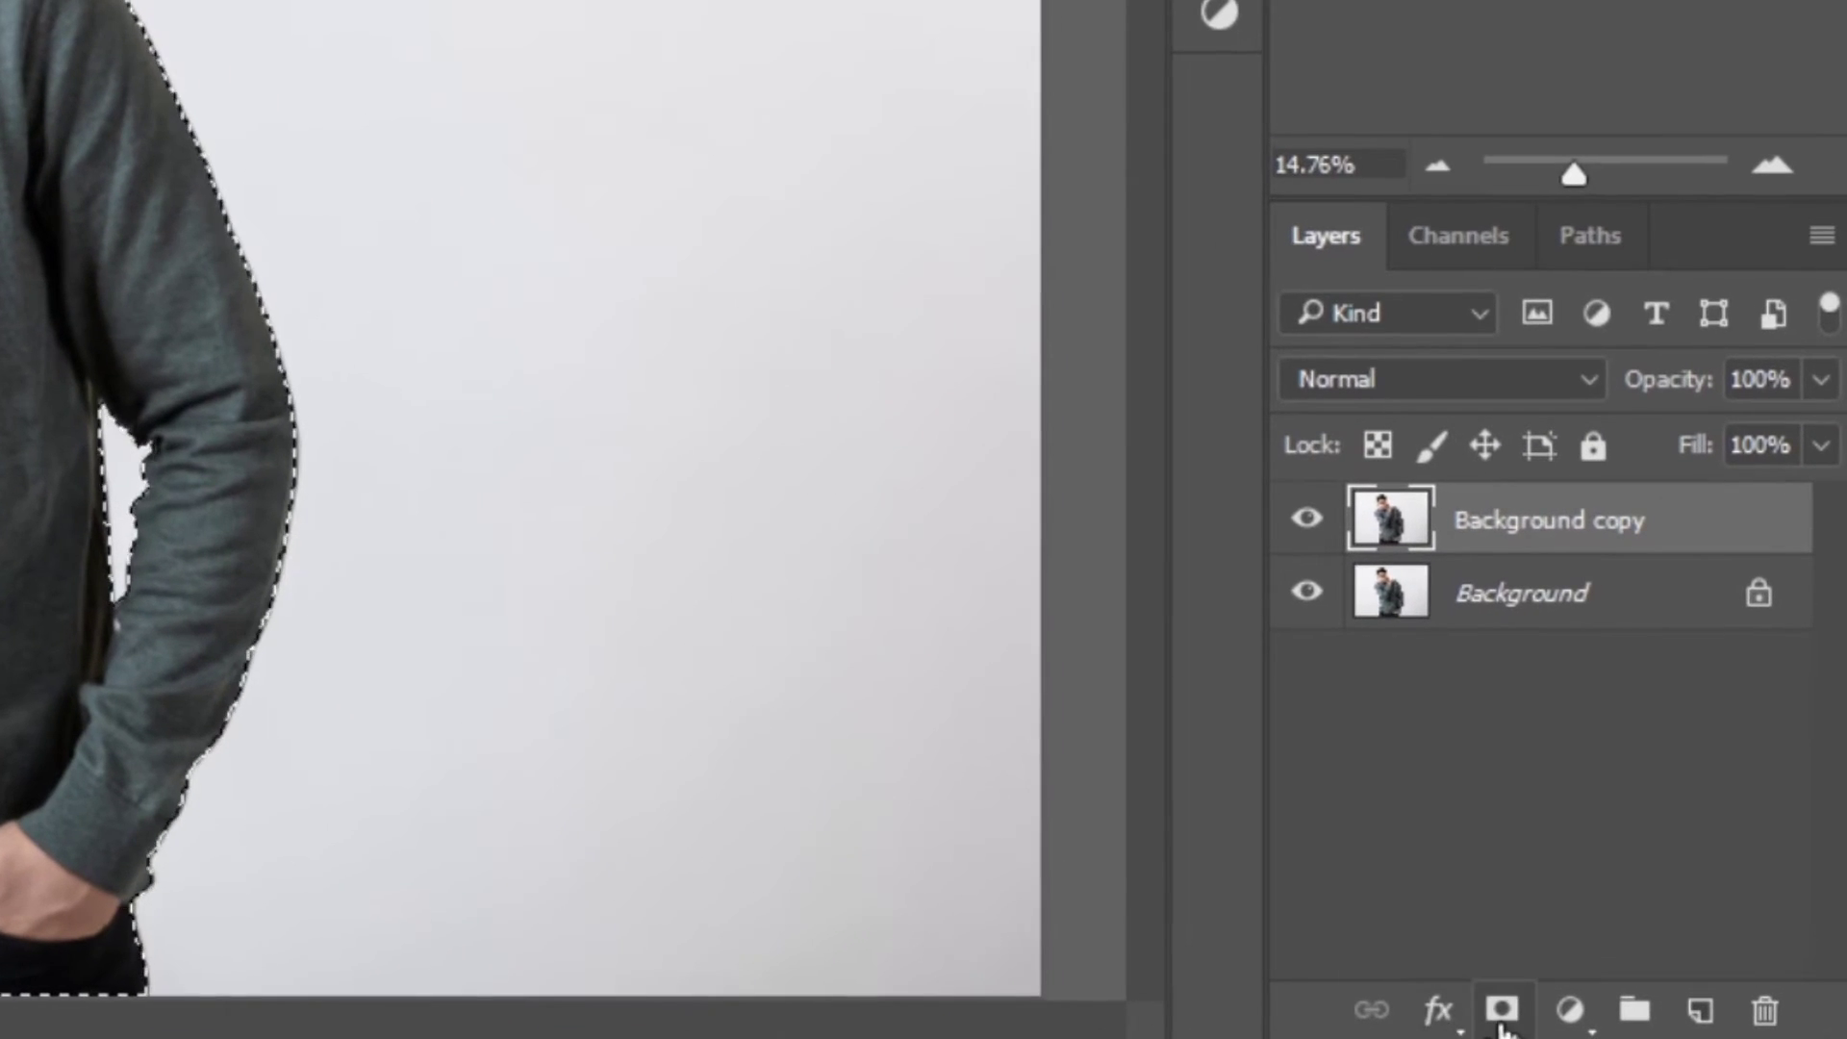
click(1497, 1021)
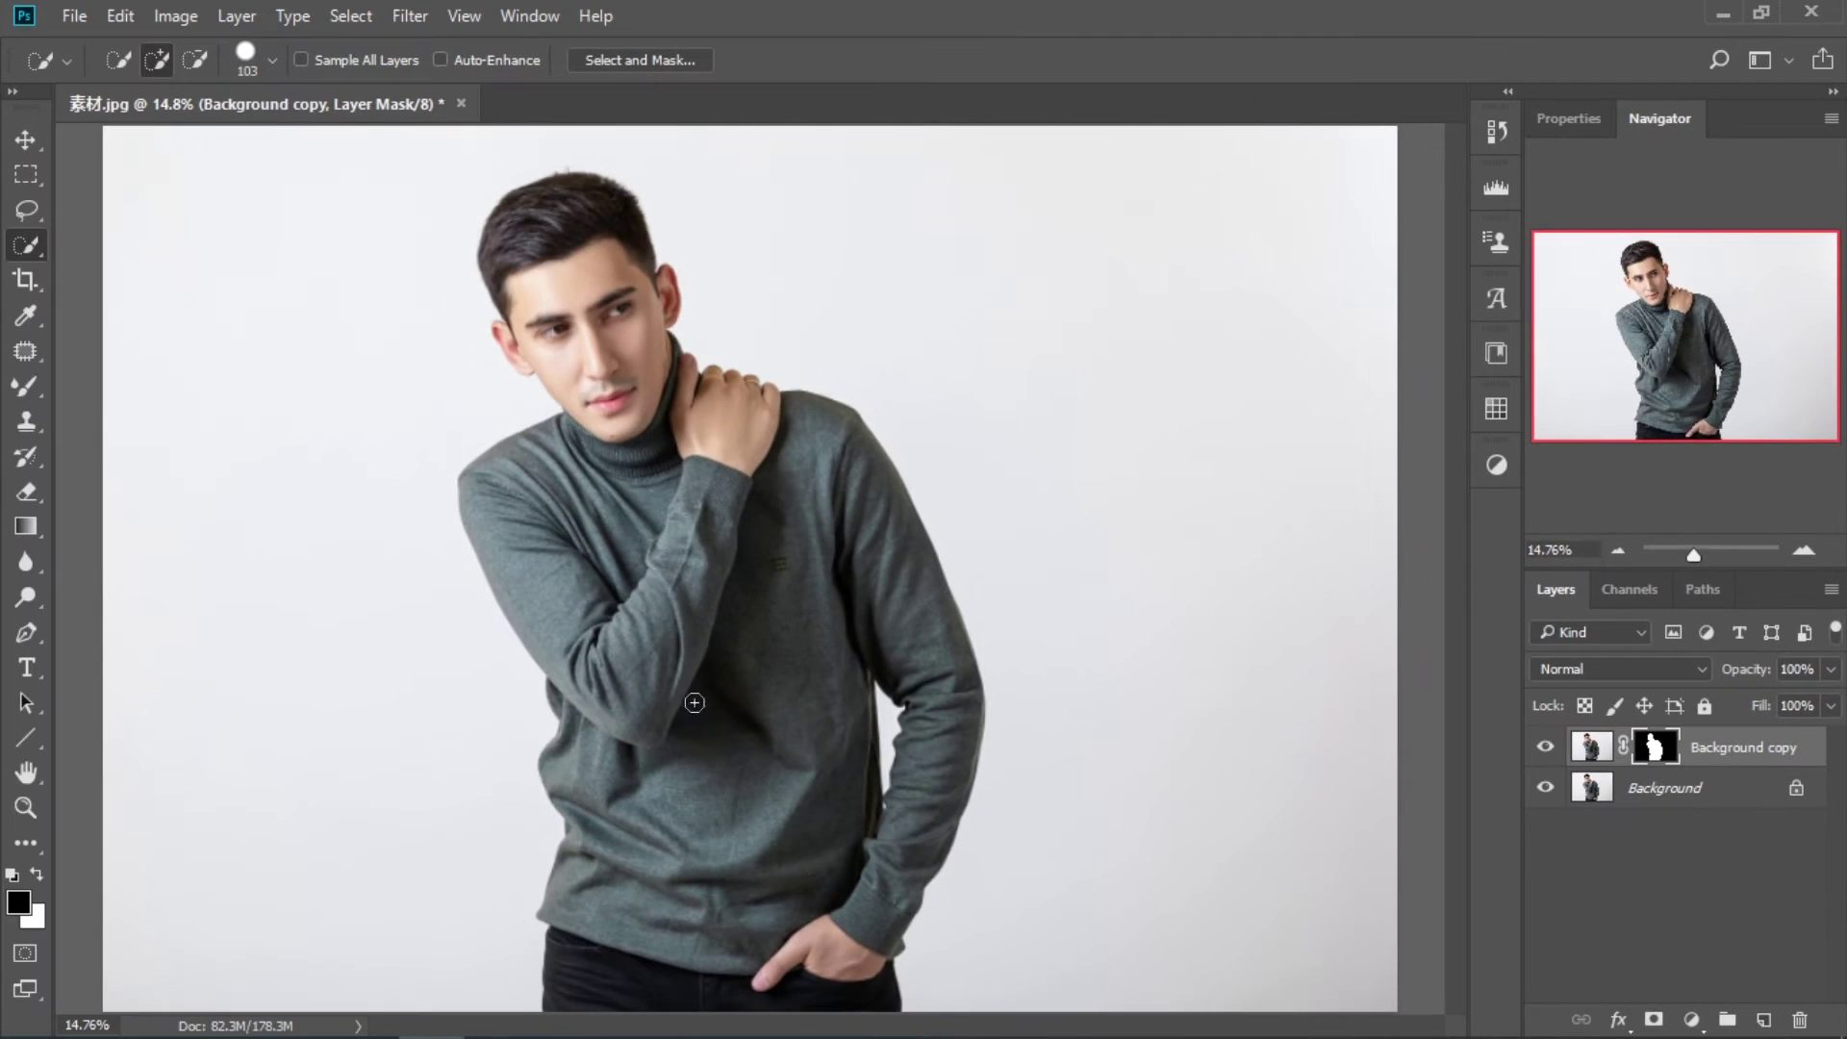
Step: Add a Solid Color fill layer in muted teal 99bcbc directly above the Background layer
click(1664, 781)
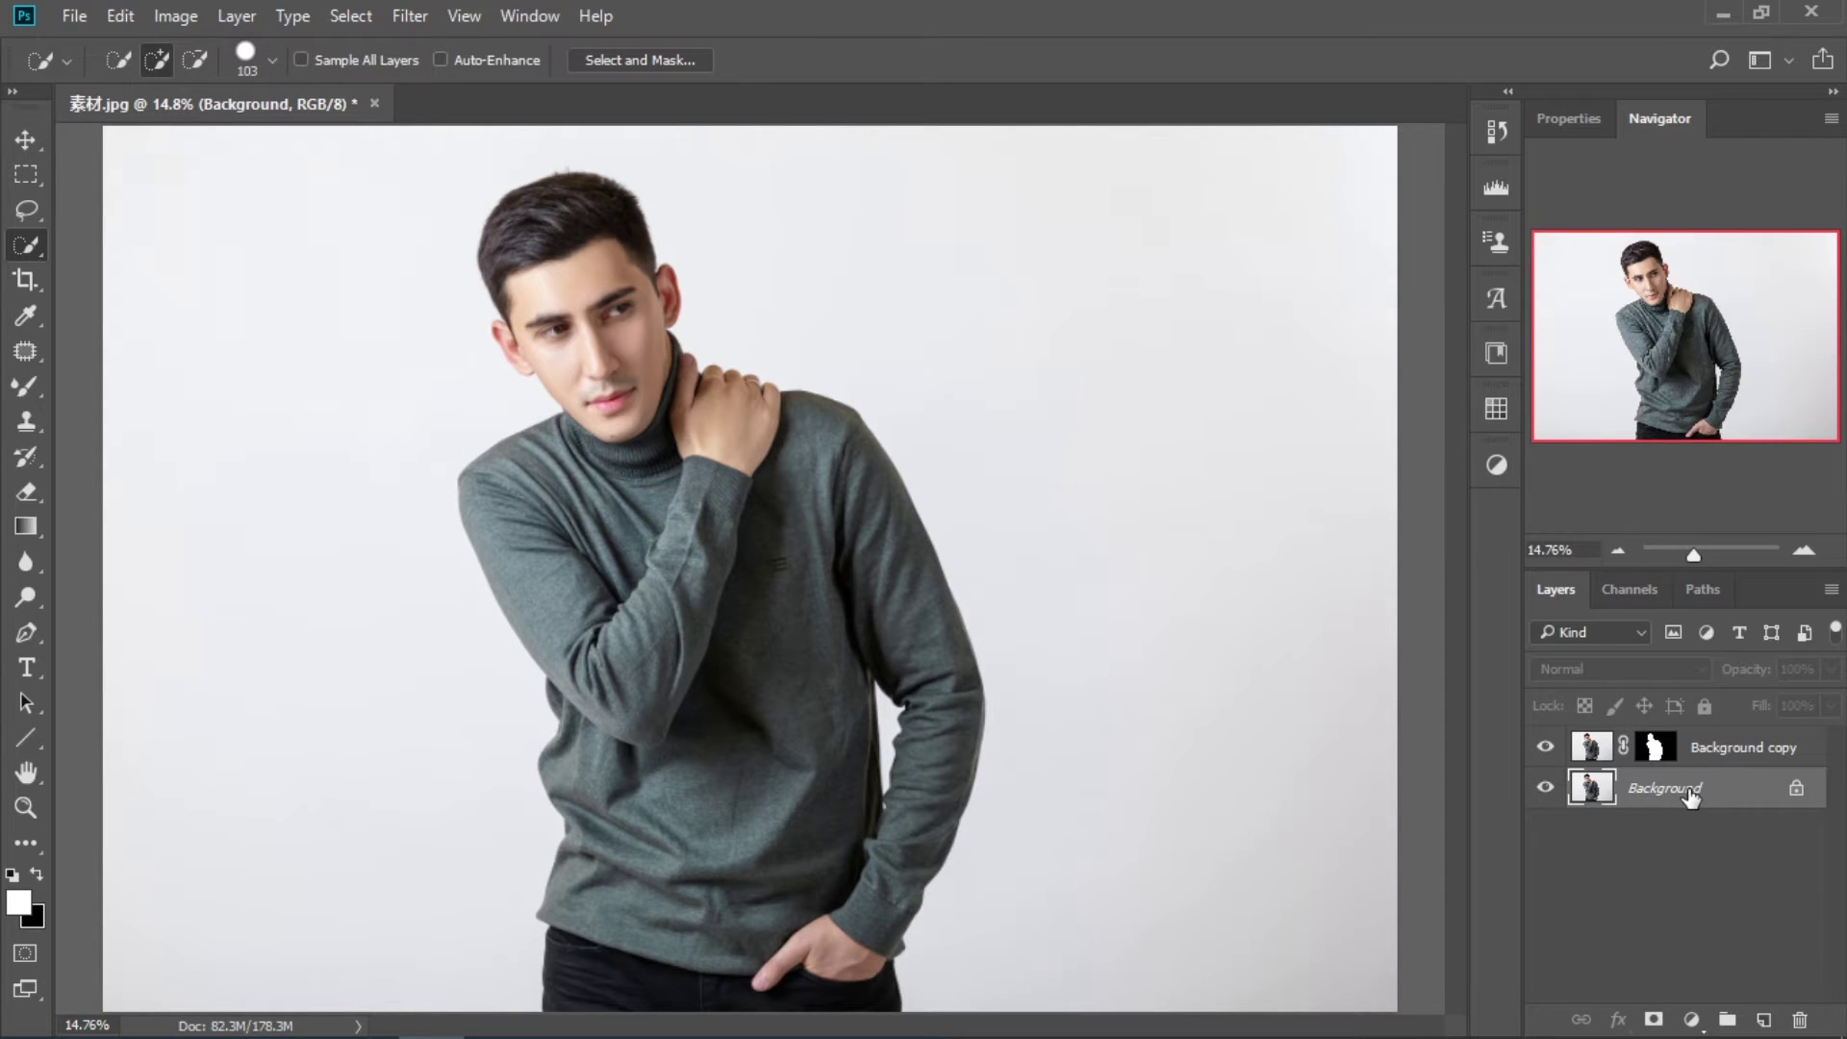
click(1691, 1019)
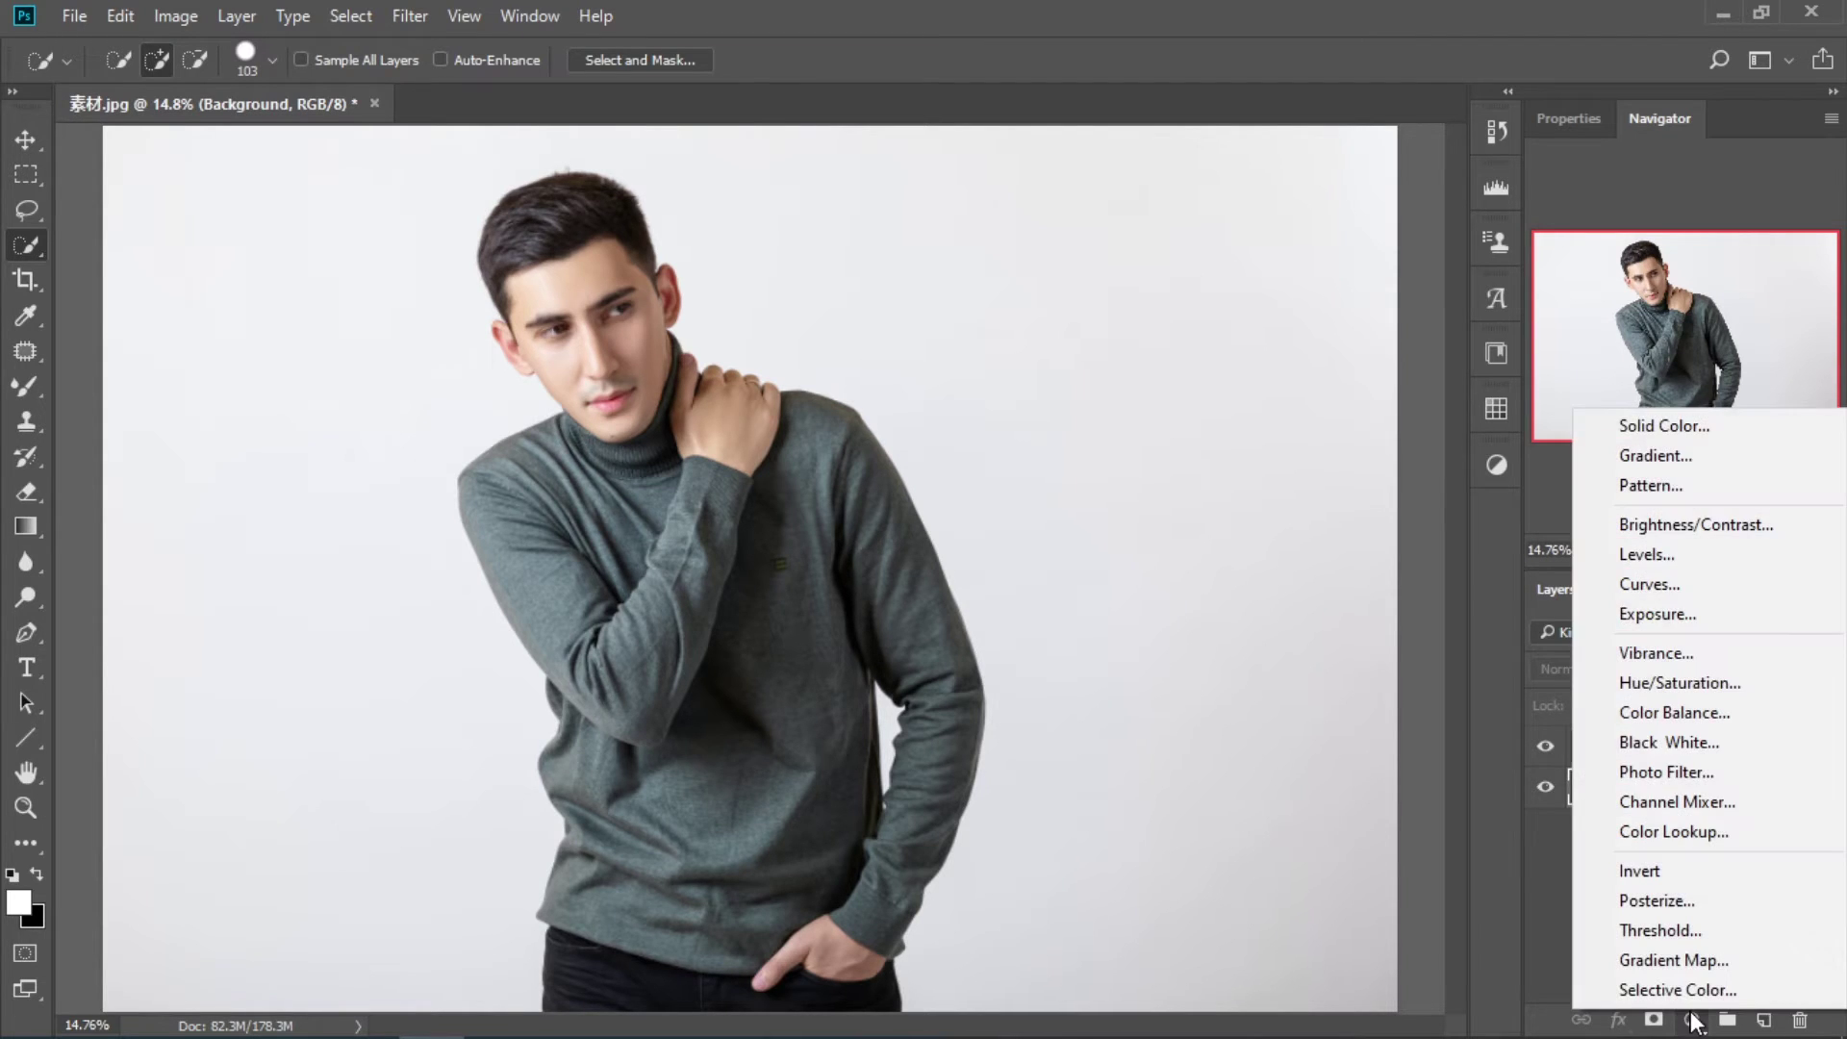
click(1691, 429)
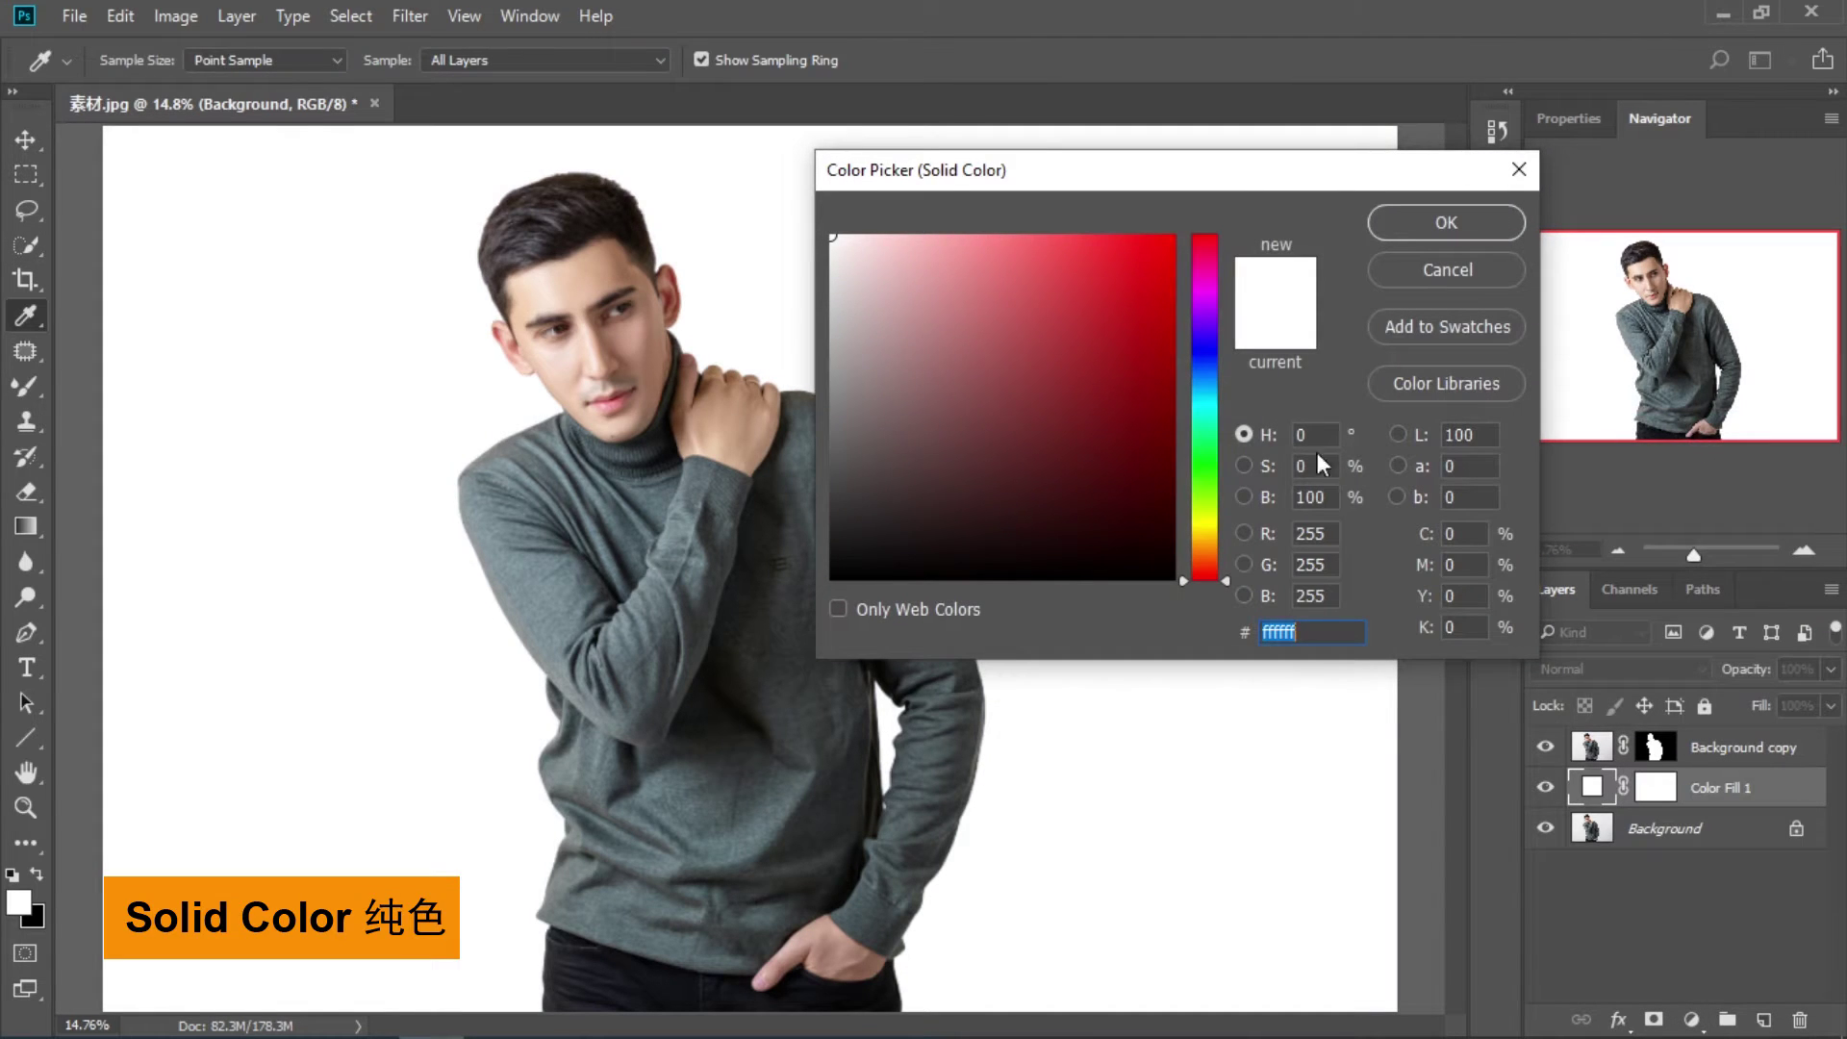
click(1204, 407)
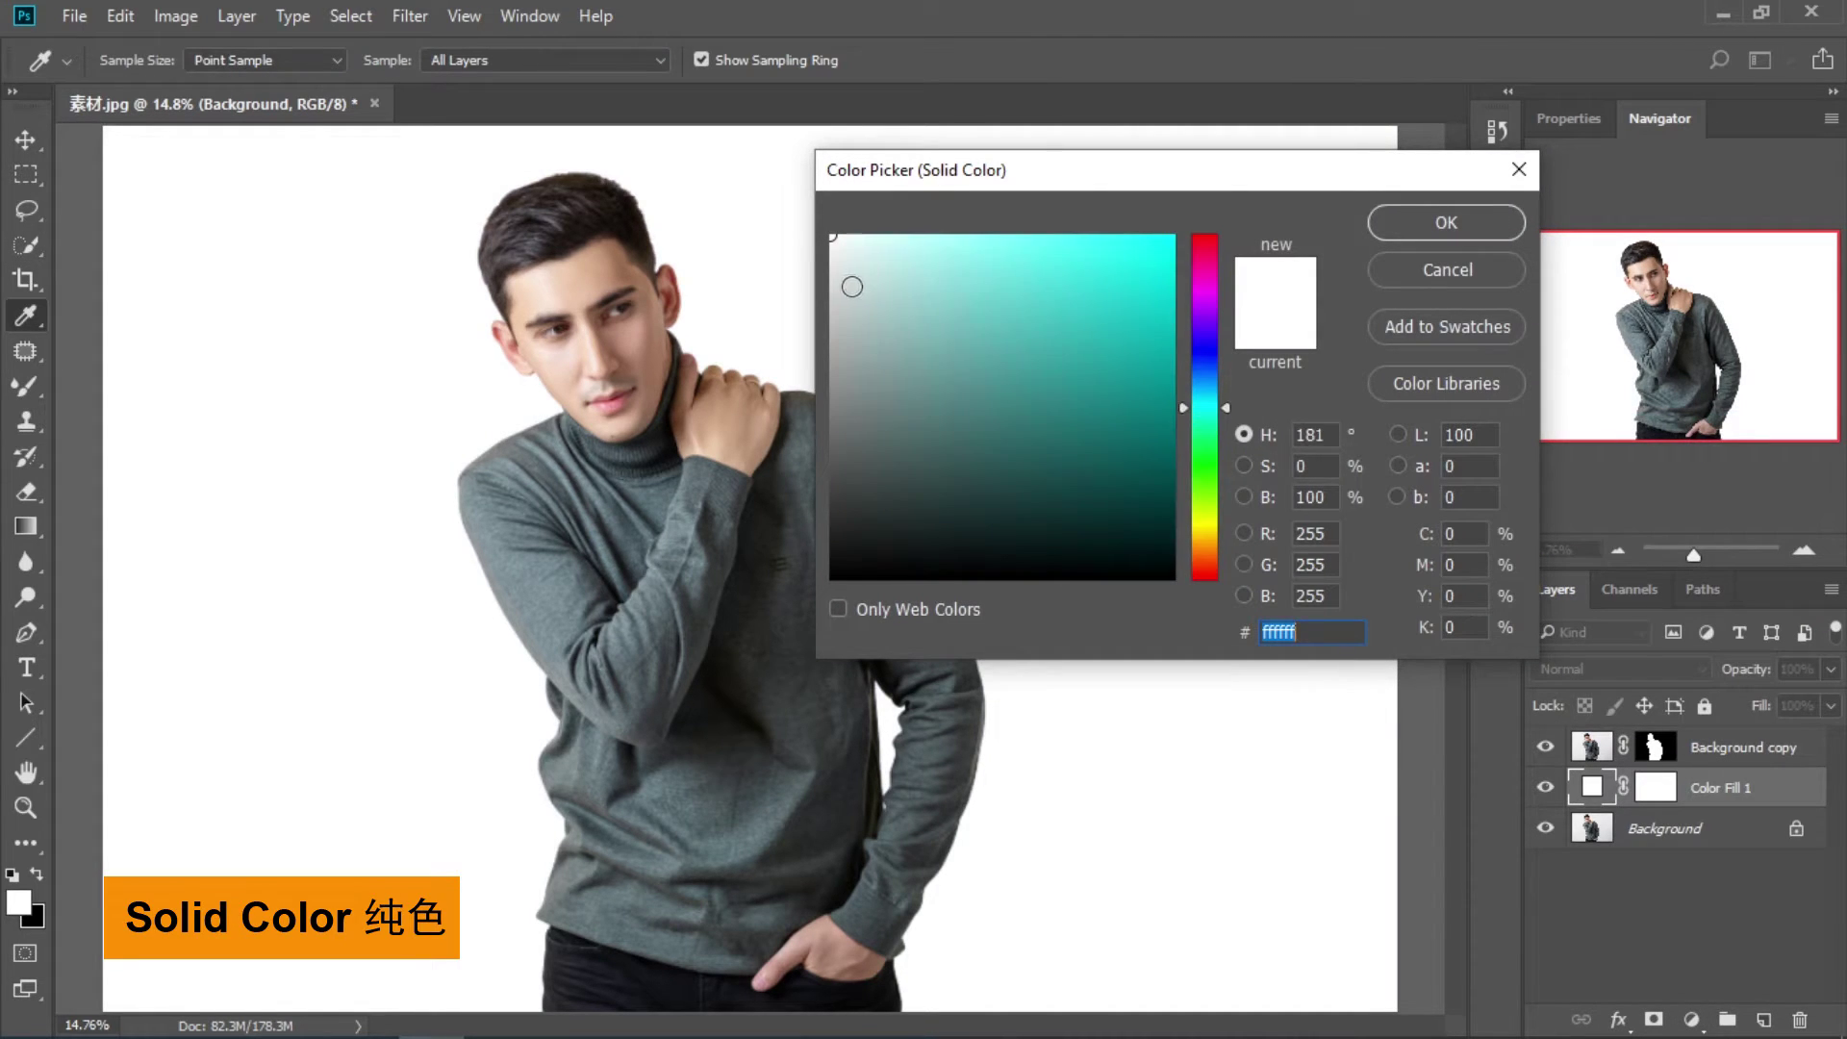
click(893, 325)
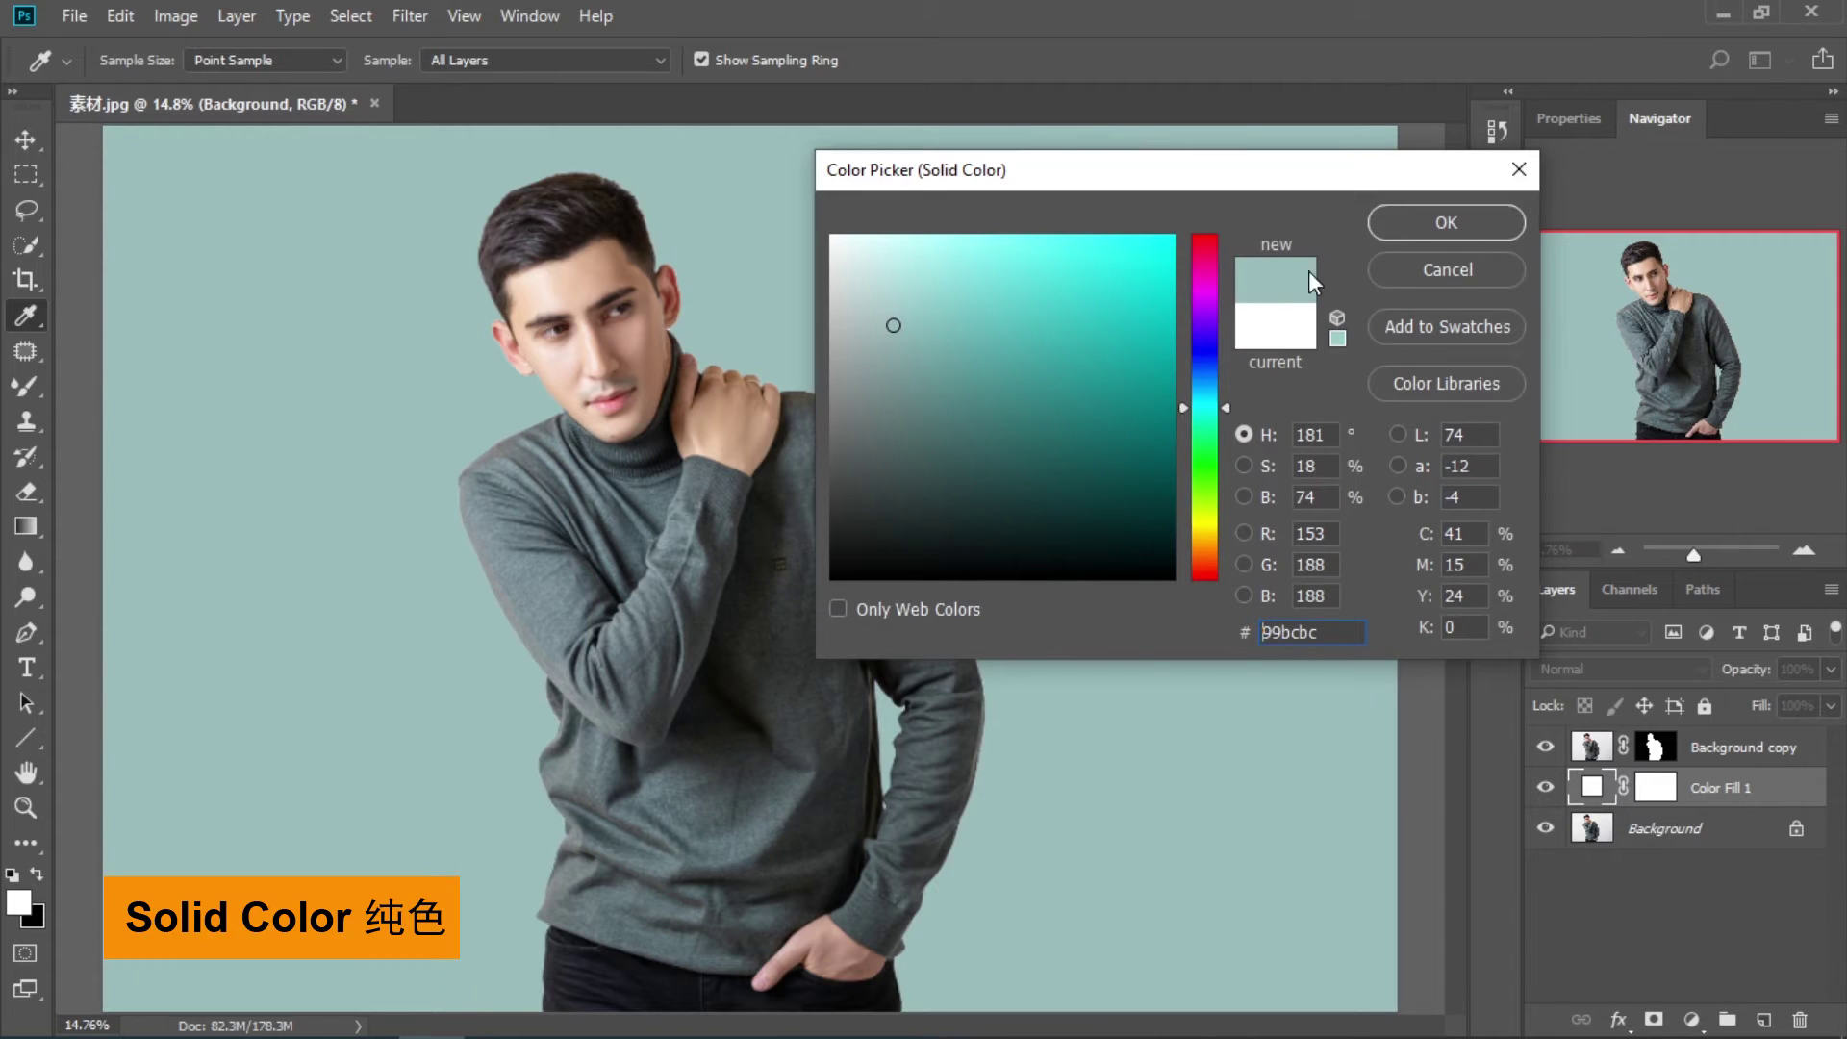
click(1445, 223)
key(w)
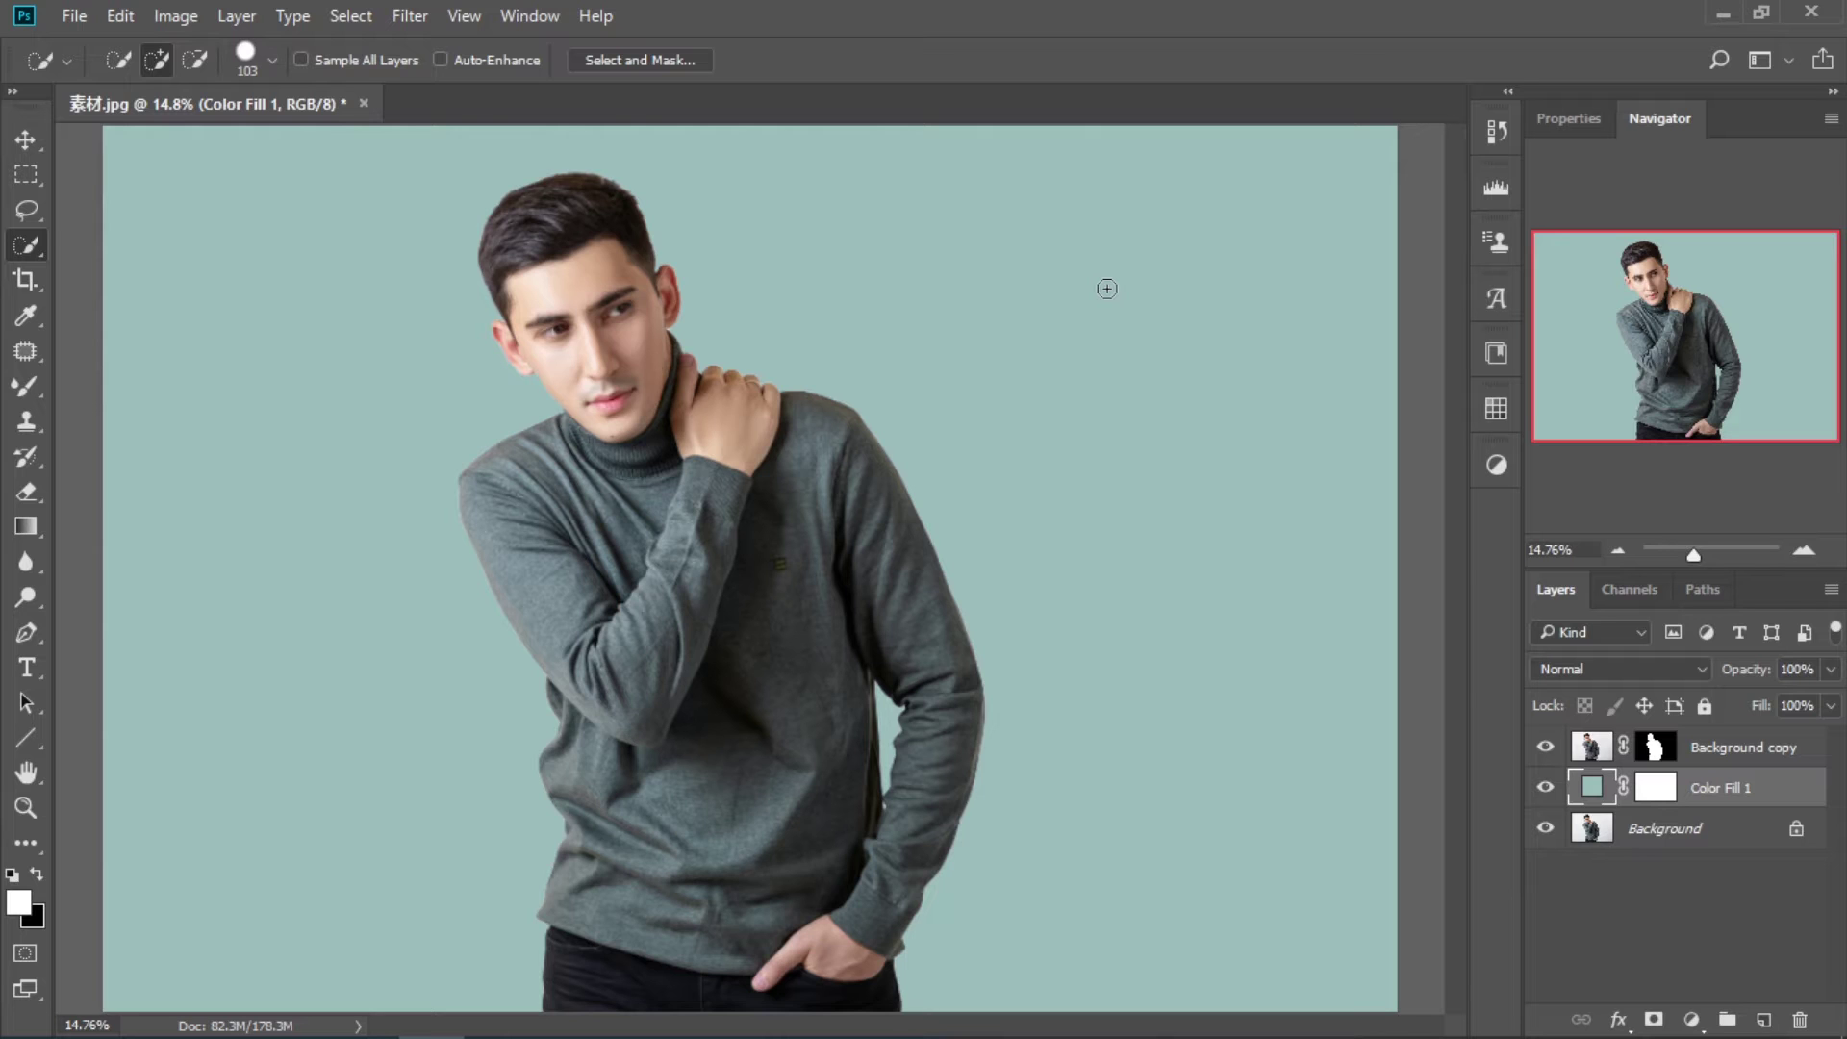
Step: Clean the white remnant between the earlobe and collar on Background copy's layer mask, using the Eraser at 7 px and 78% hardness
key(z)
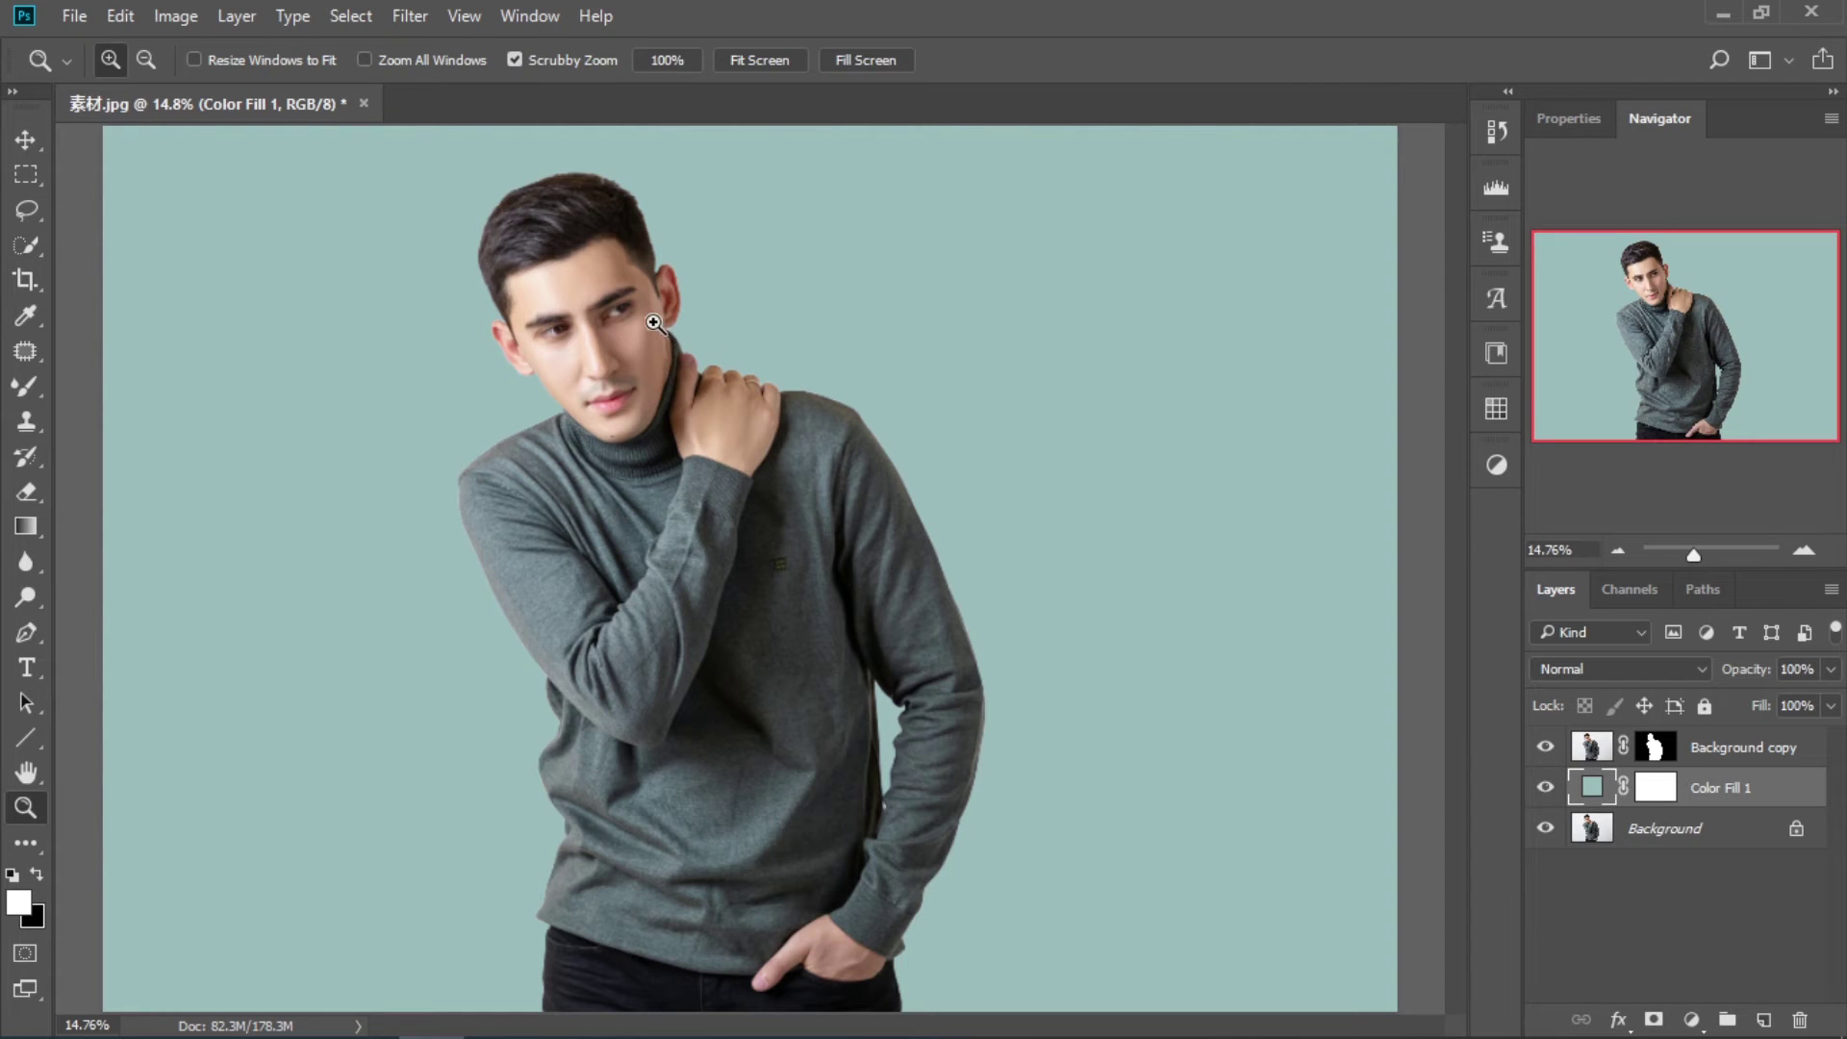
drag(657, 320, 896, 430)
click(1662, 752)
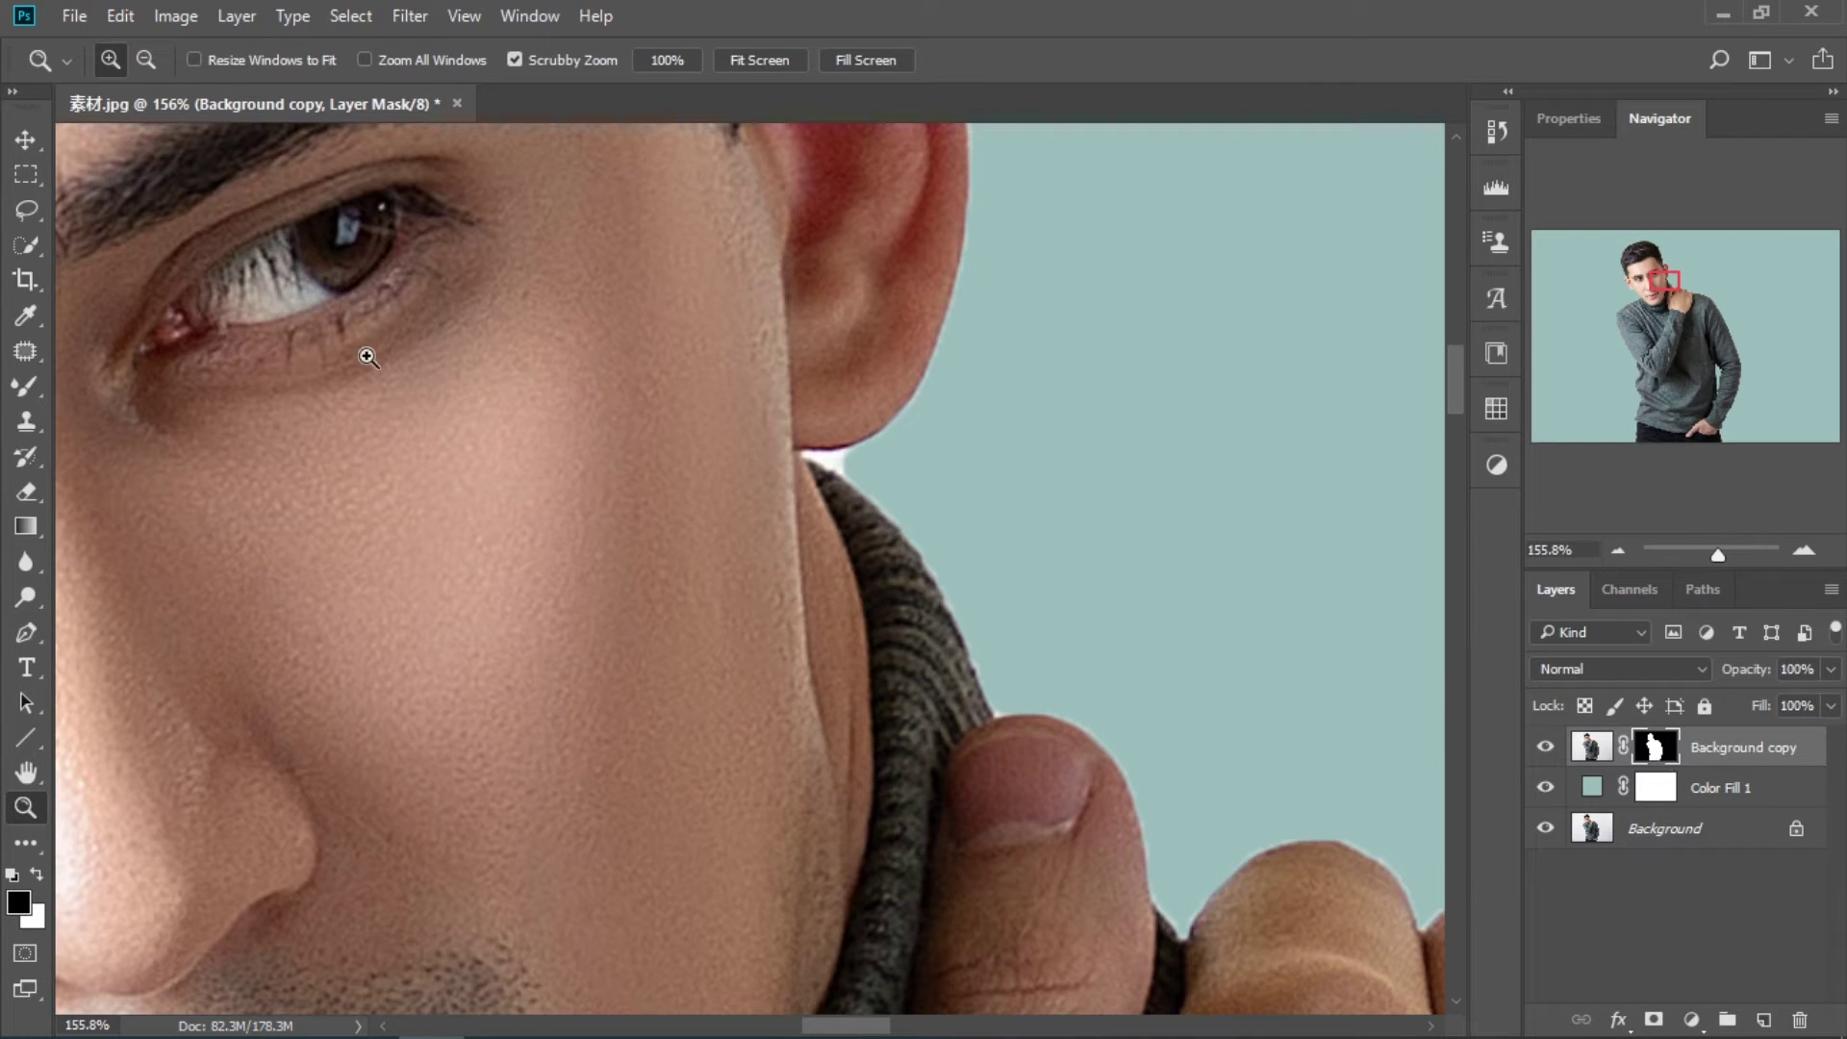
click(27, 492)
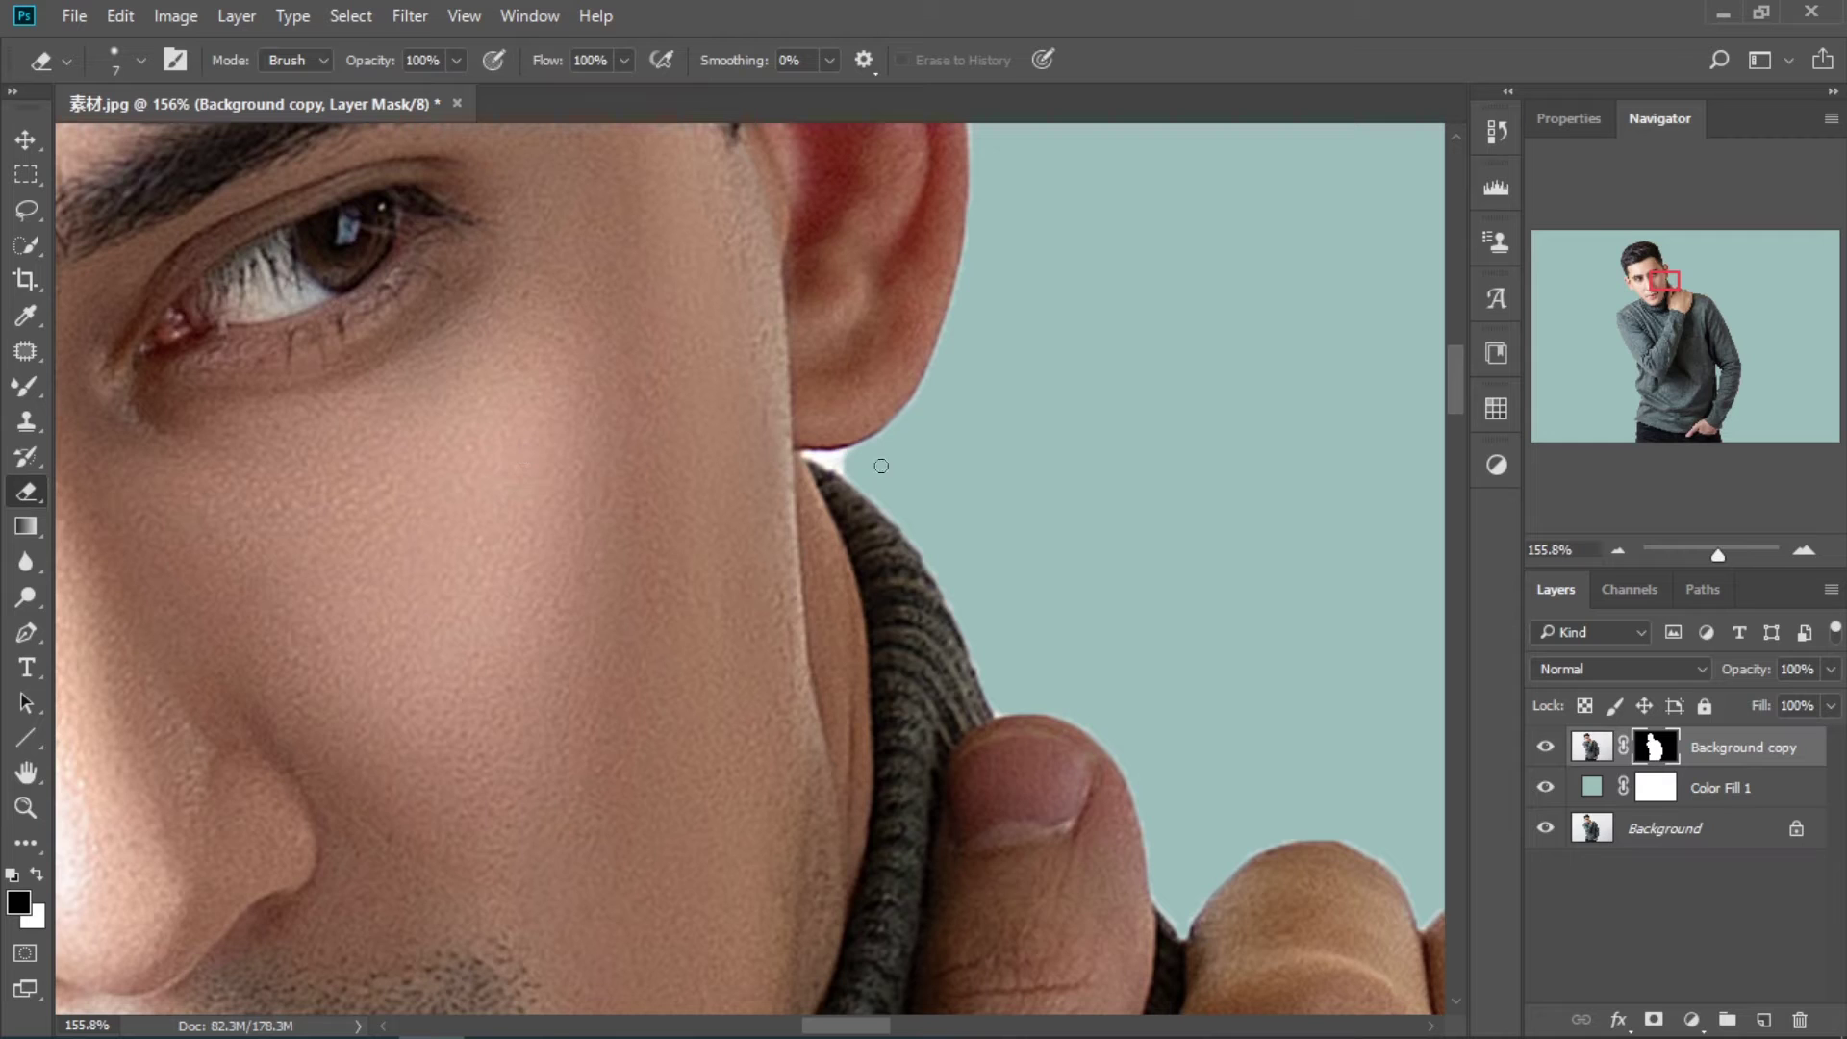
scroll(881, 465, up, 1)
key(z)
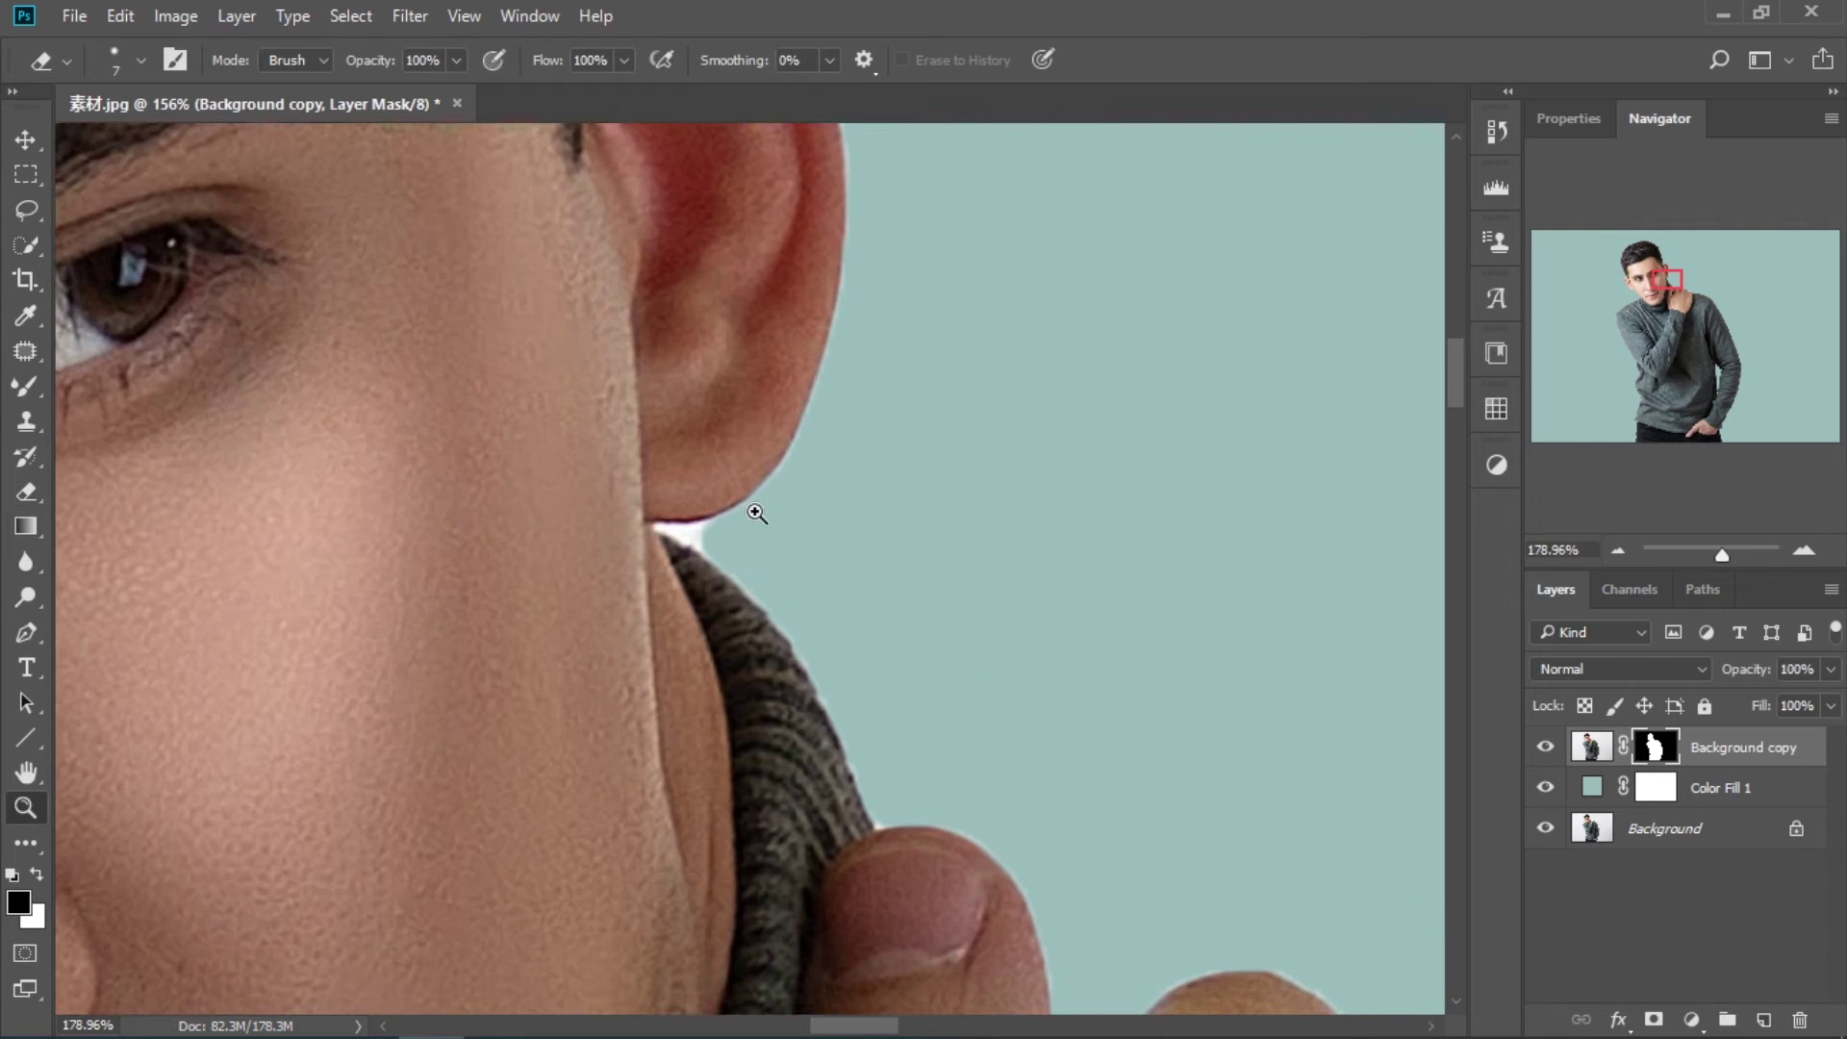
click(27, 491)
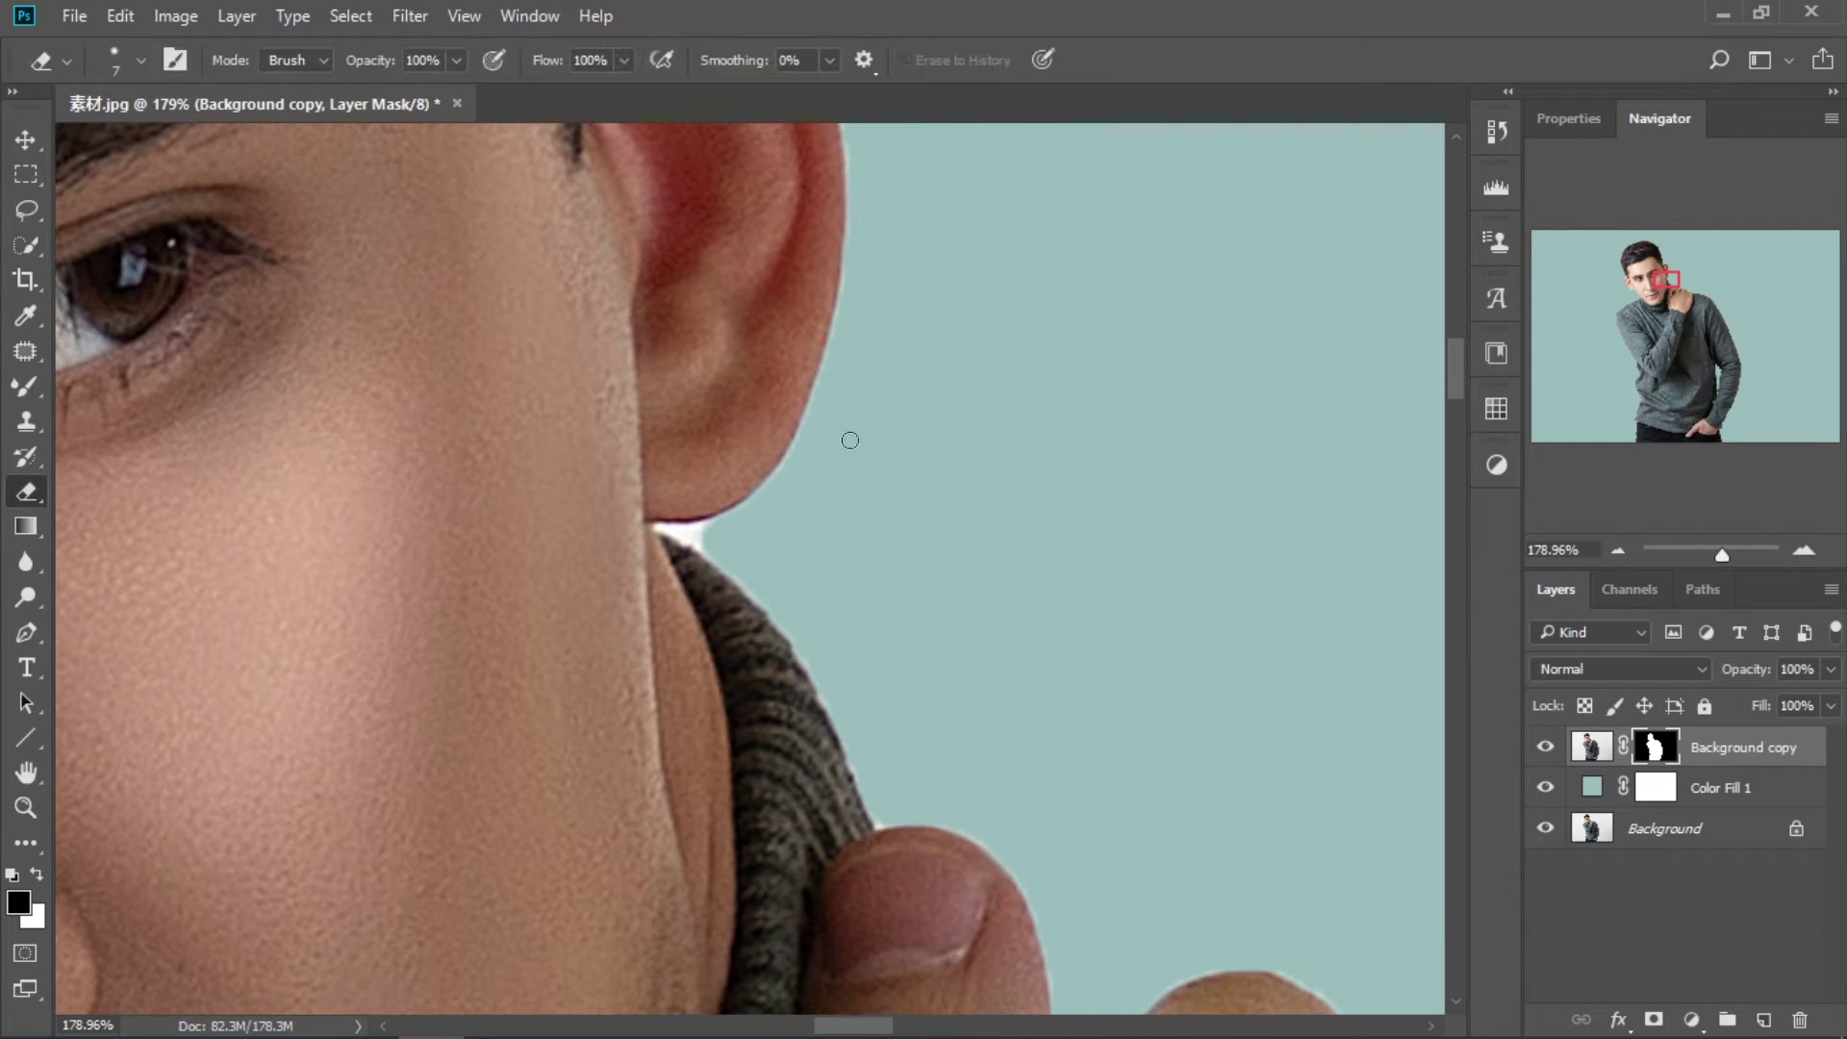
right_click(864, 446)
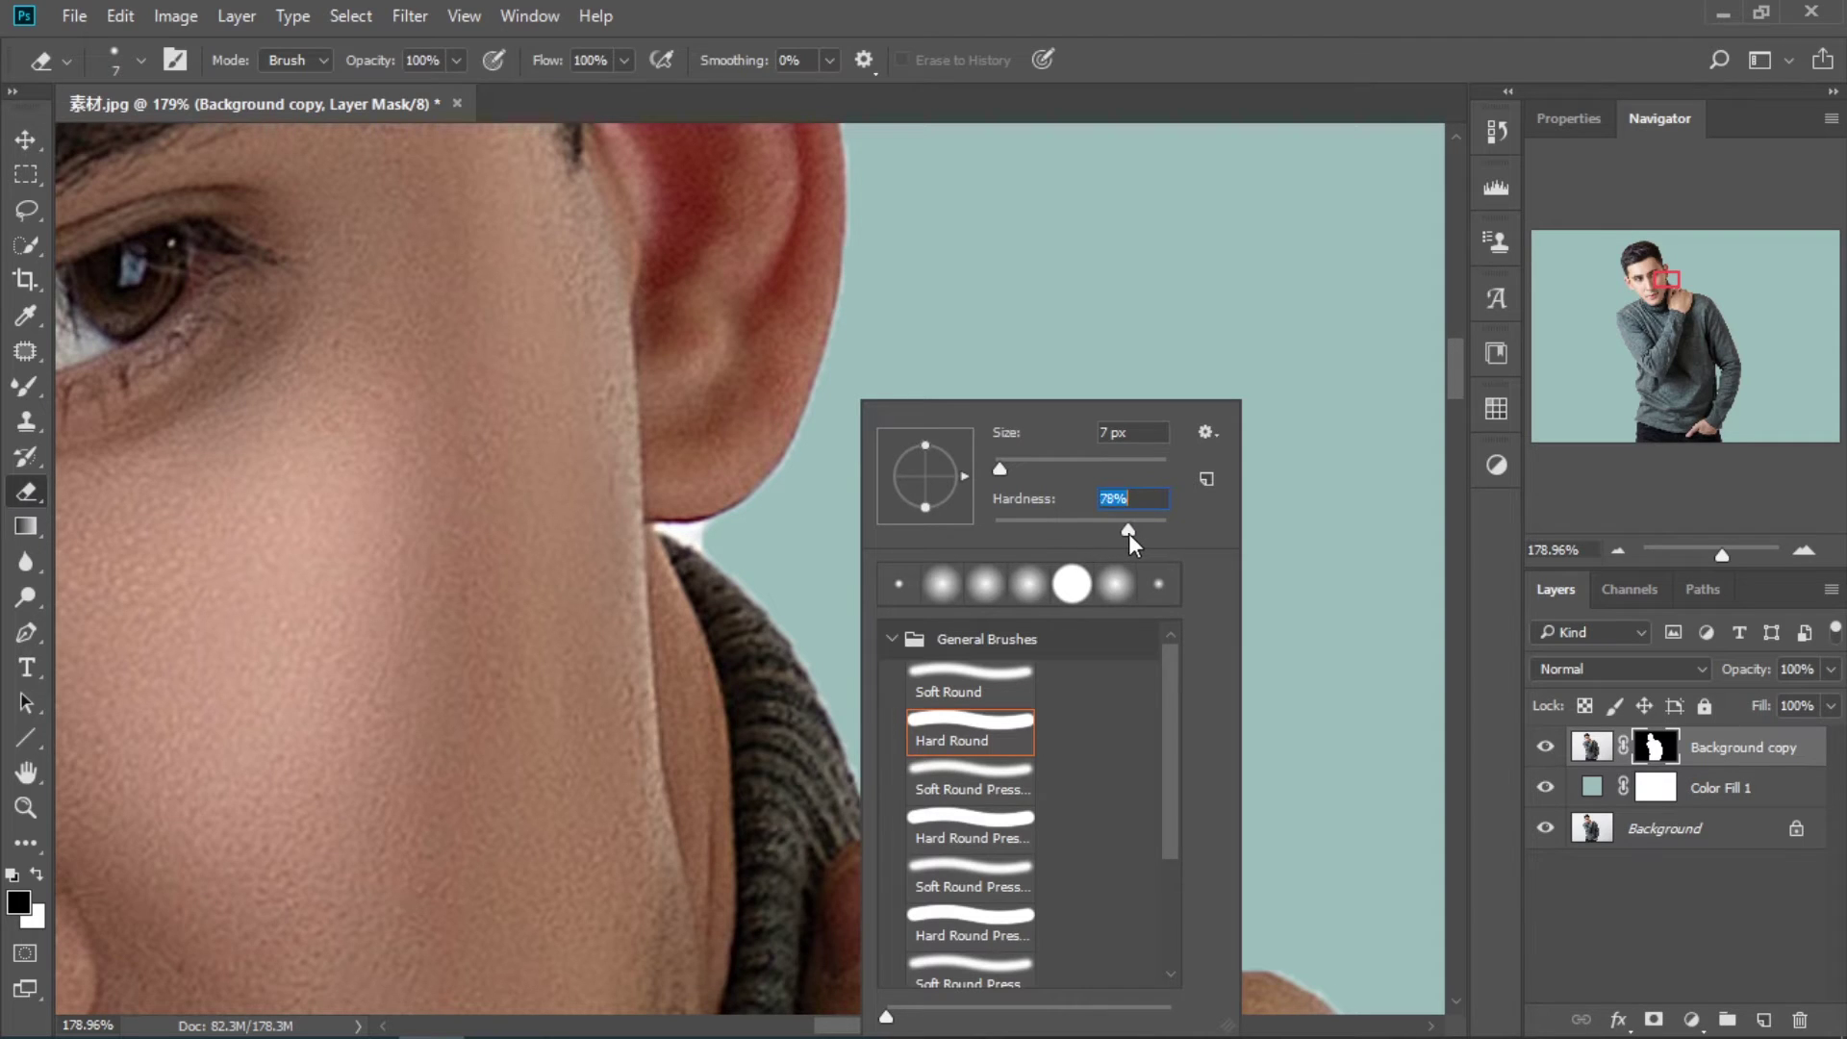
key(Return)
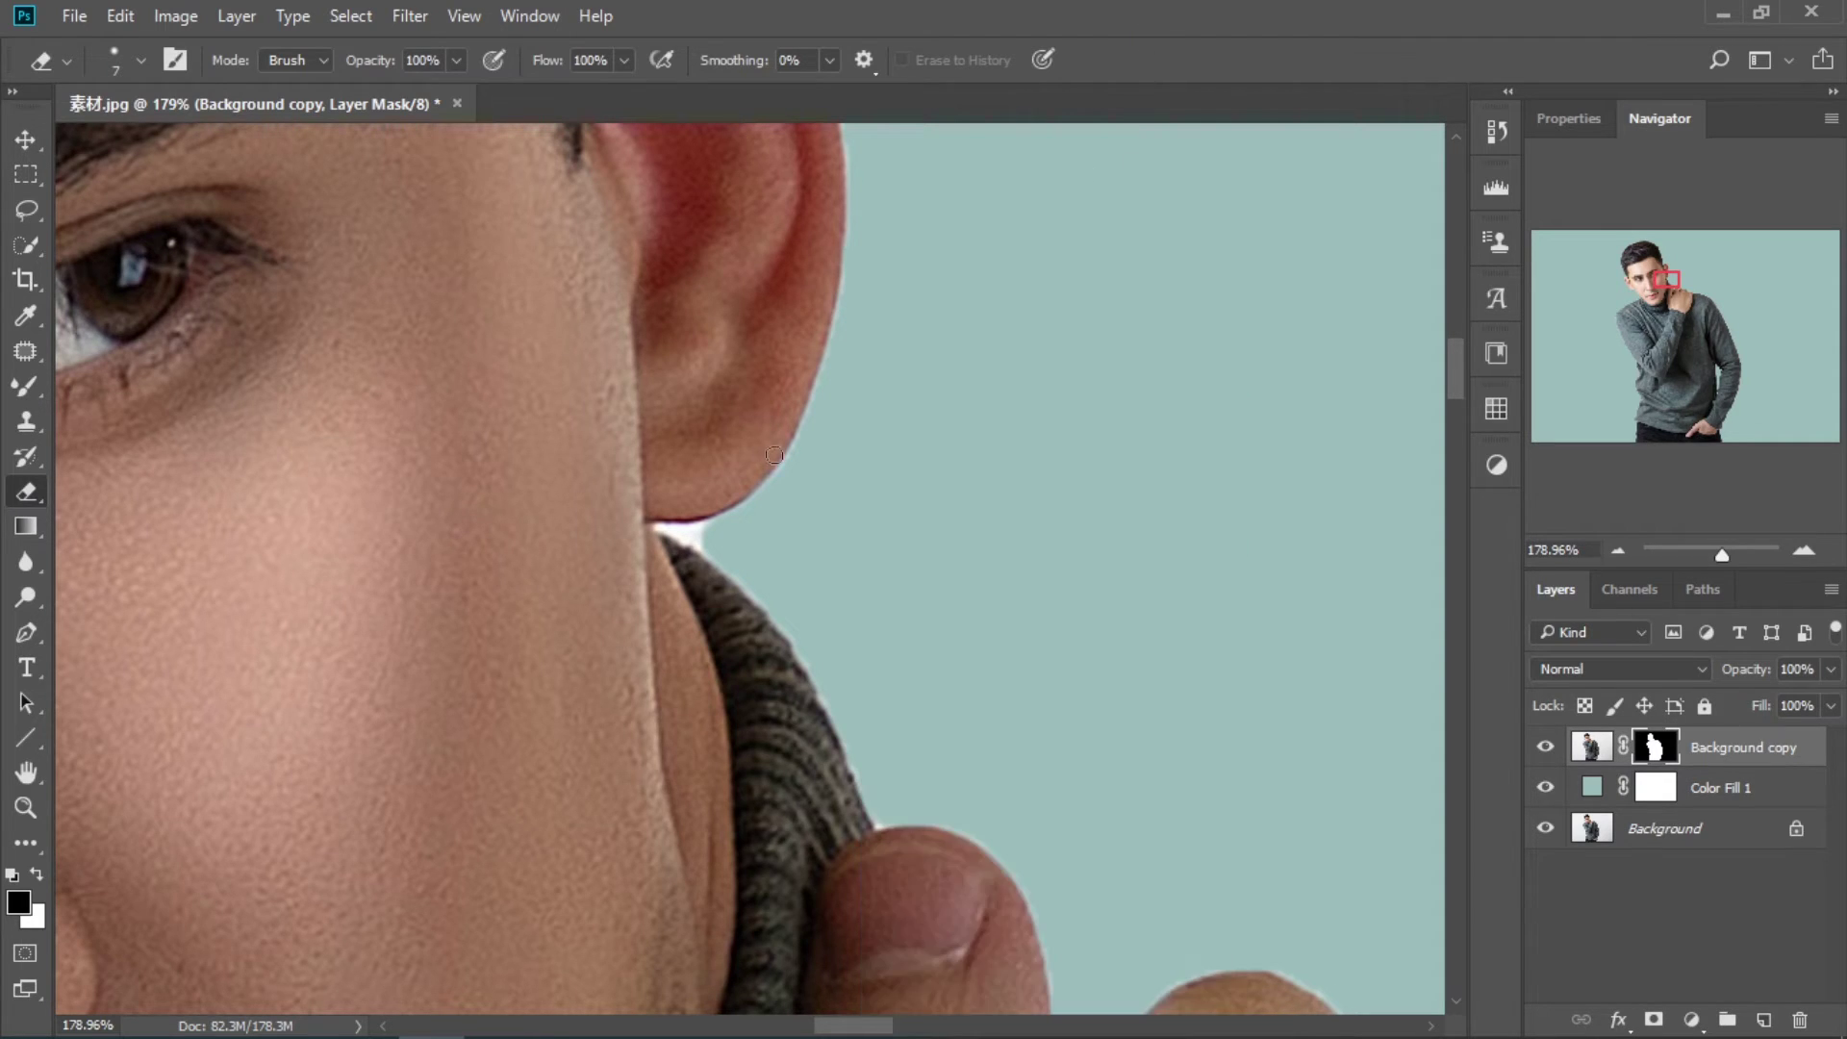
key(x)
mouse_move(681, 532)
mouse_down()
mouse_move(666, 531)
mouse_move(719, 541)
mouse_move(664, 535)
mouse_move(702, 546)
mouse_move(701, 509)
mouse_move(638, 520)
mouse_move(717, 575)
mouse_move(673, 544)
mouse_up()
key(x)
drag(820, 681, 678, 458)
Step: Clean the white remnants in the gap between the arm and torso on the layer mask with the Eraser
key(z)
drag(782, 544, 644, 346)
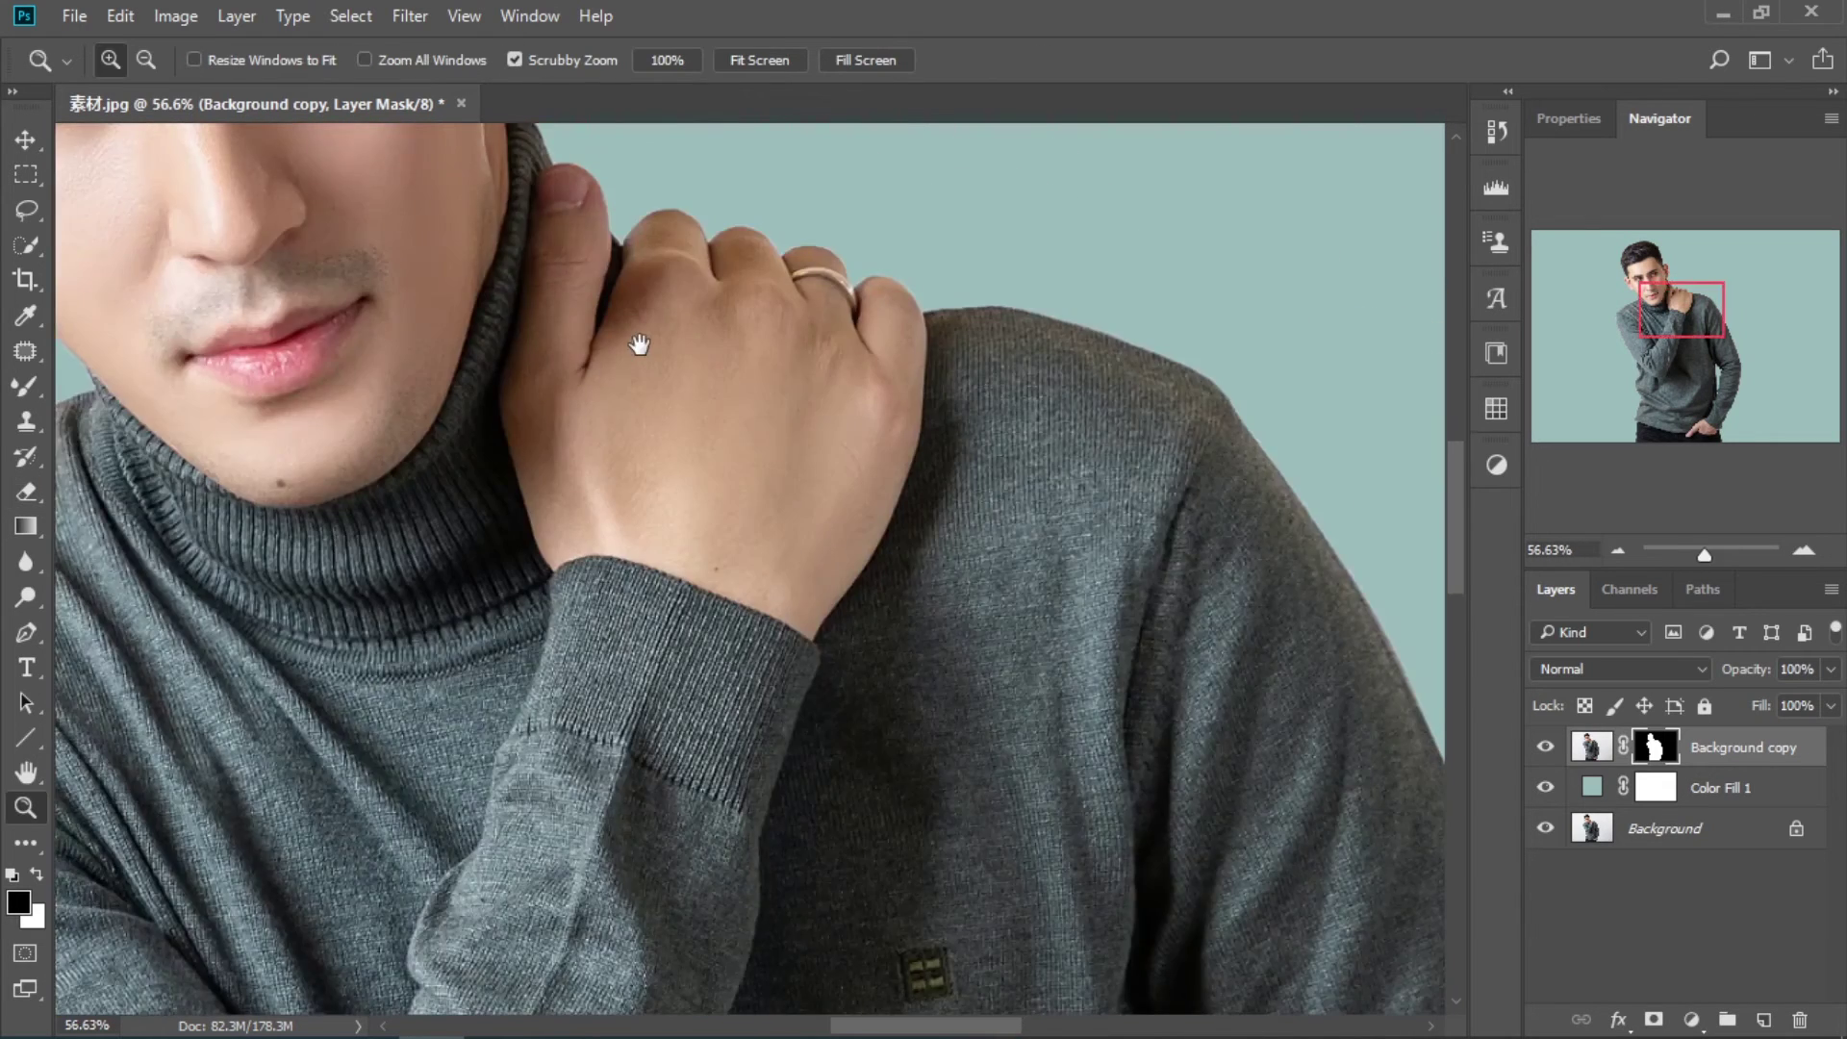
drag(1048, 788, 643, 346)
drag(961, 701, 889, 473)
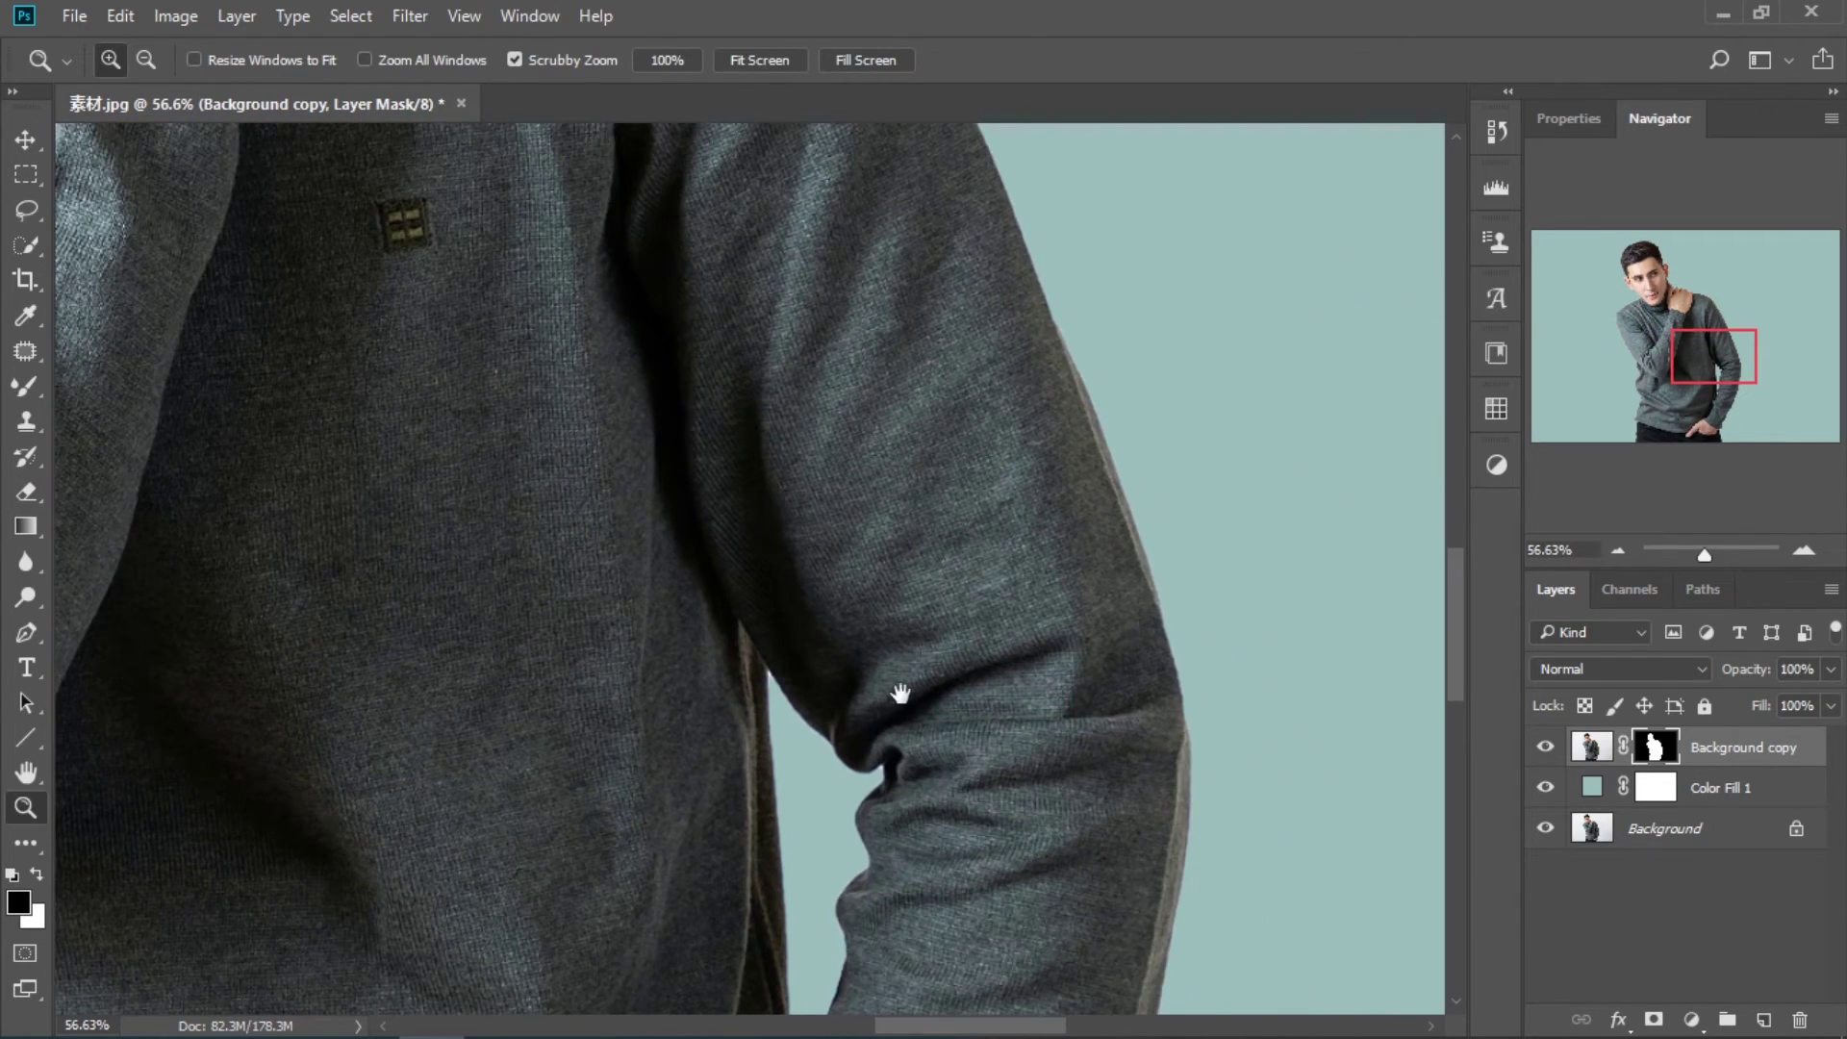
mouse_move(853, 776)
mouse_down()
mouse_move(956, 523)
mouse_move(1021, 509)
mouse_move(942, 470)
mouse_up()
key(e)
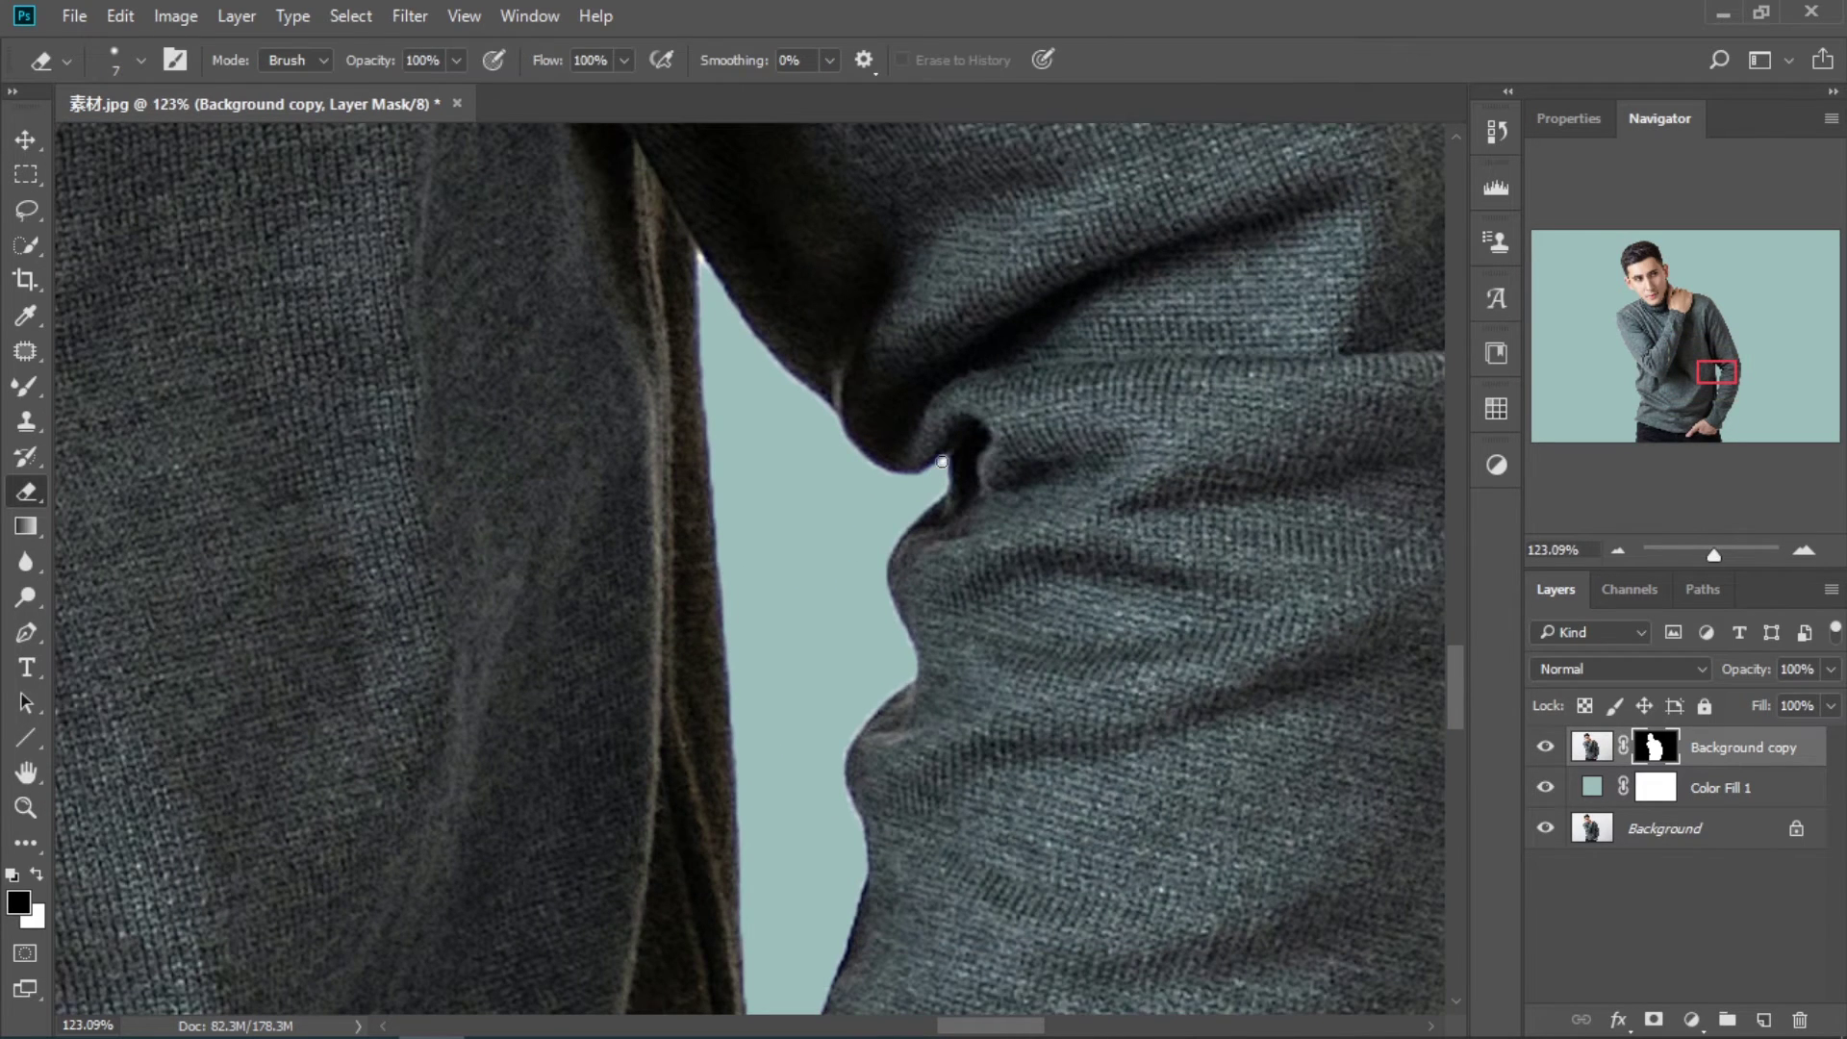
key(x)
key(x)
scroll(838, 690, down, 5)
scroll(837, 690, down, 3)
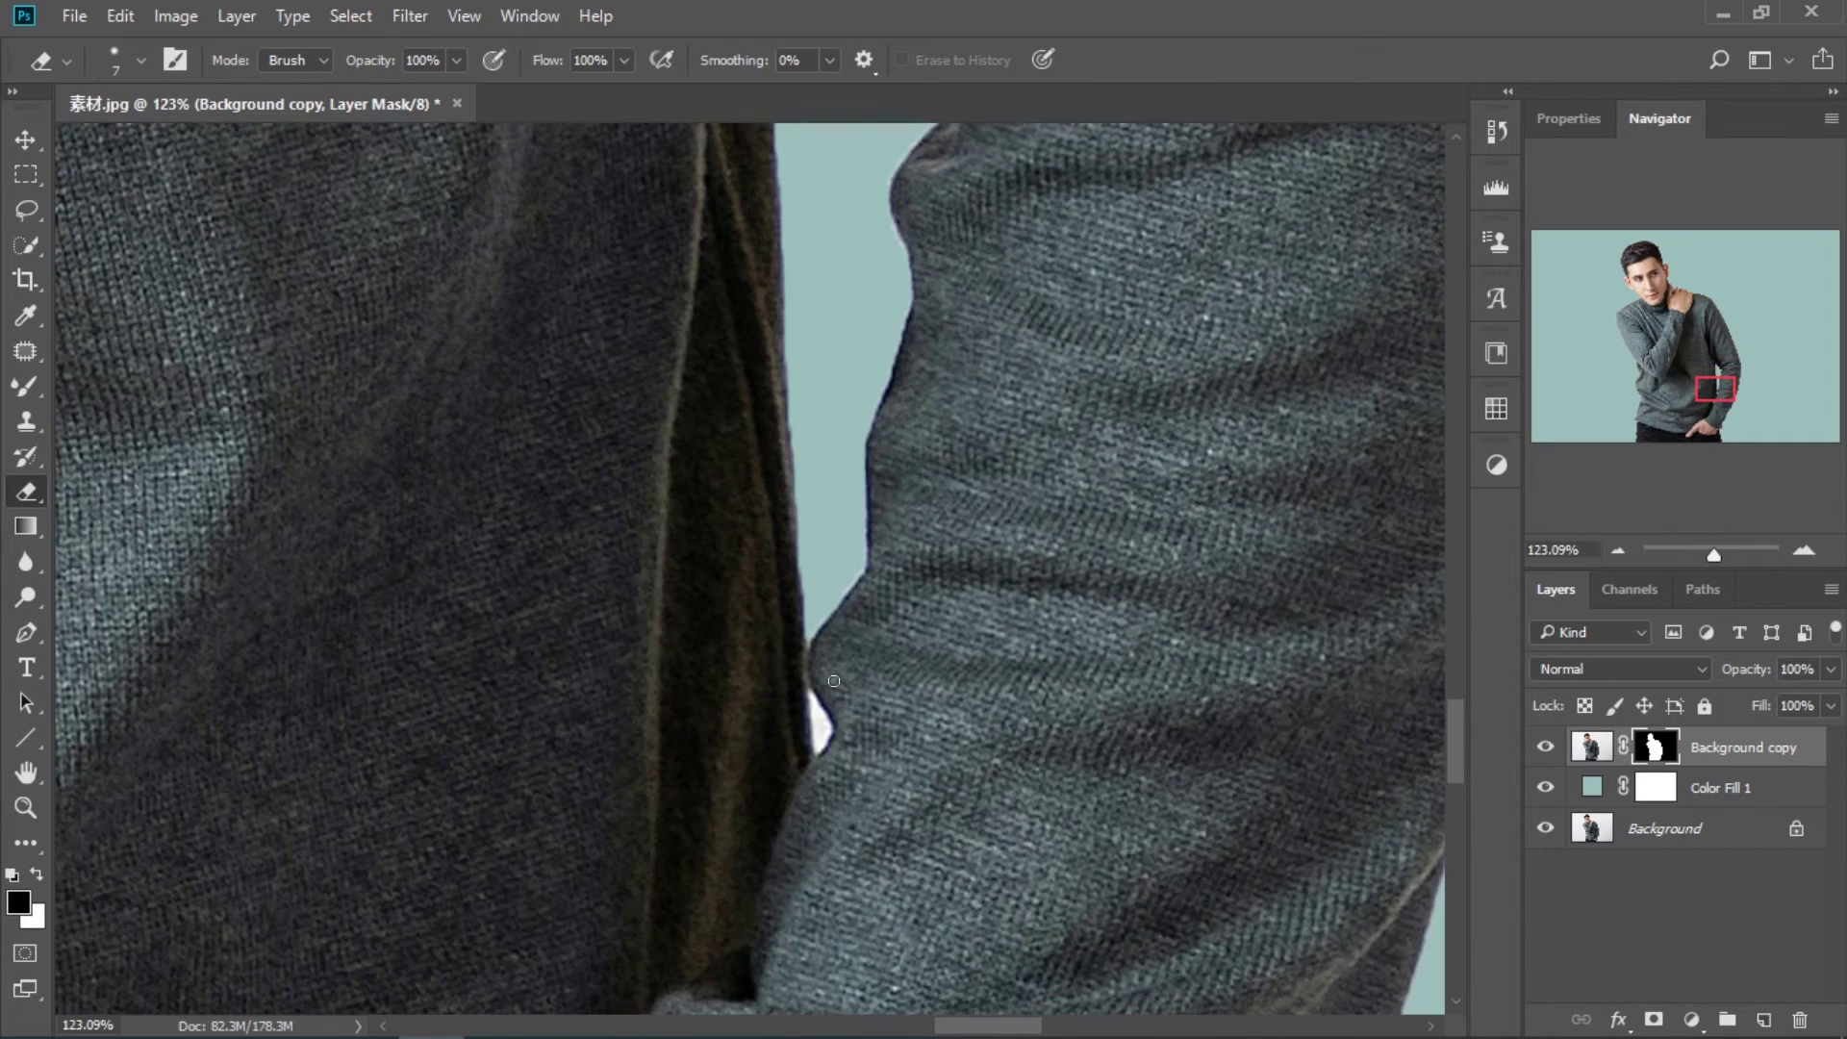
key(x)
mouse_move(819, 707)
mouse_down()
mouse_move(822, 741)
mouse_move(816, 704)
mouse_up()
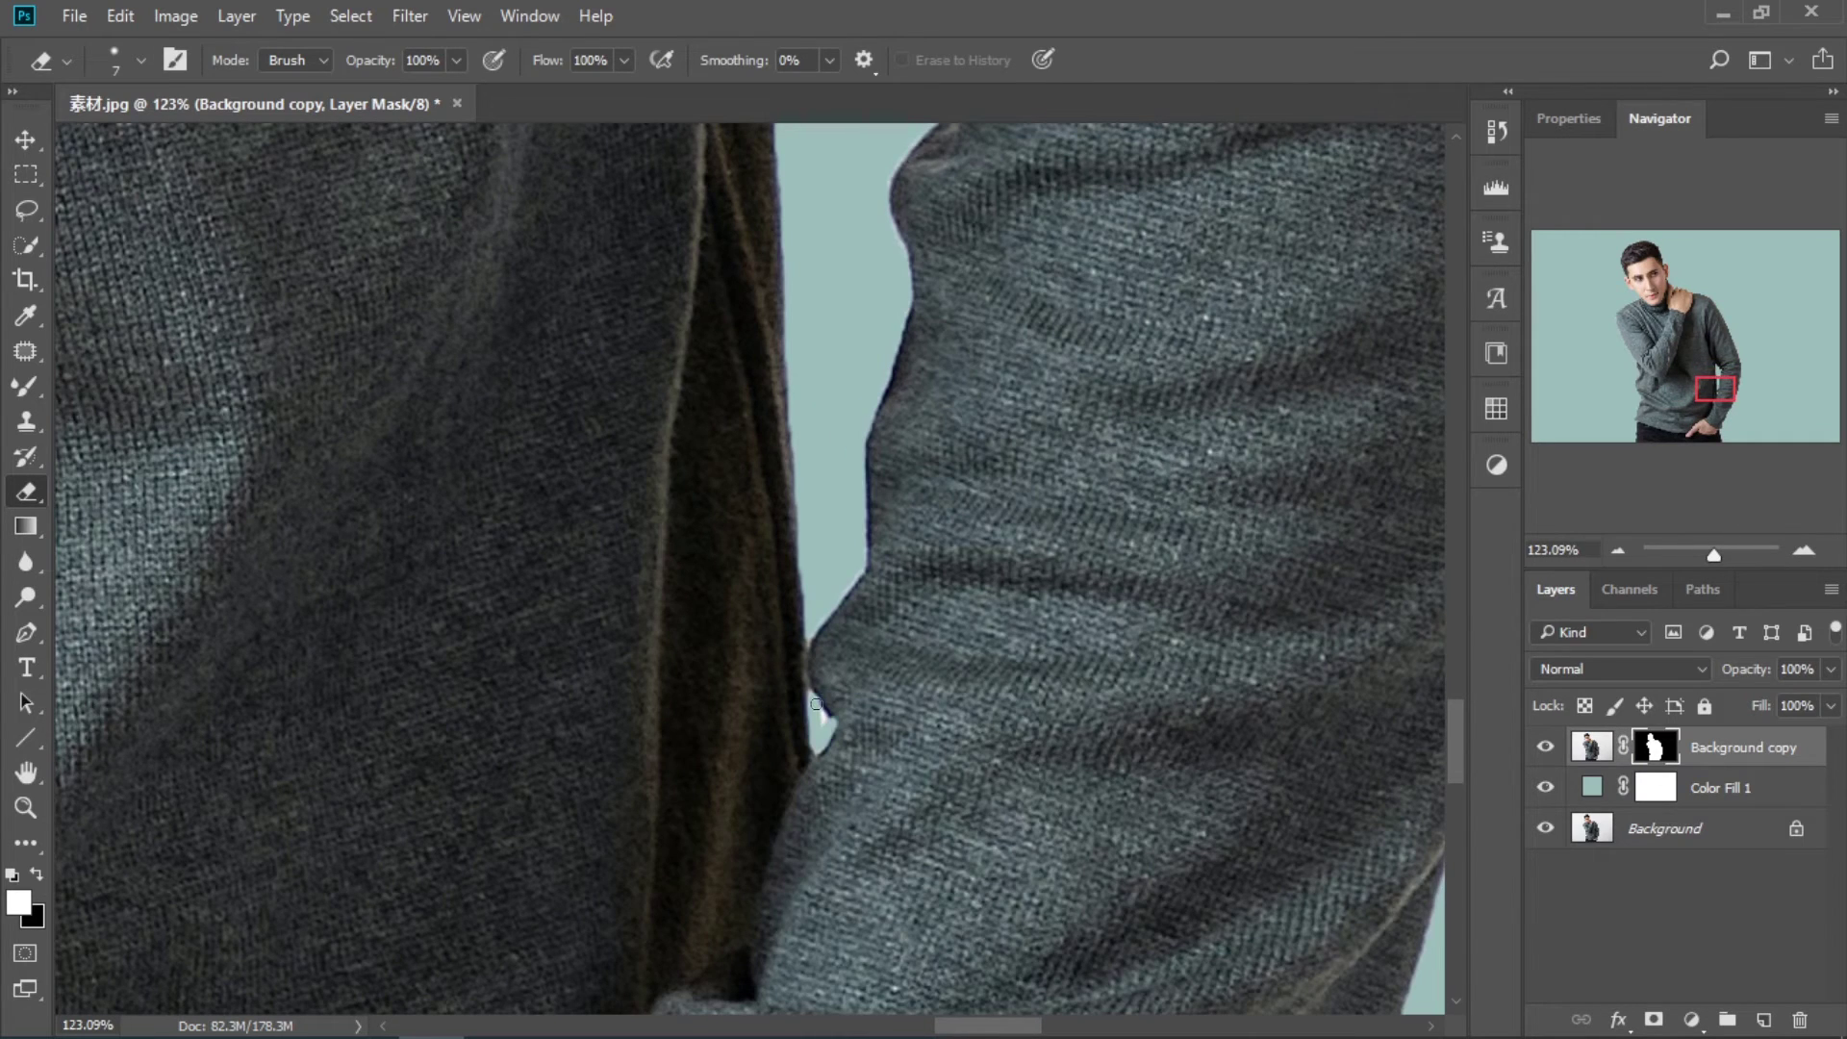
key(x)
key(ctrl+0)
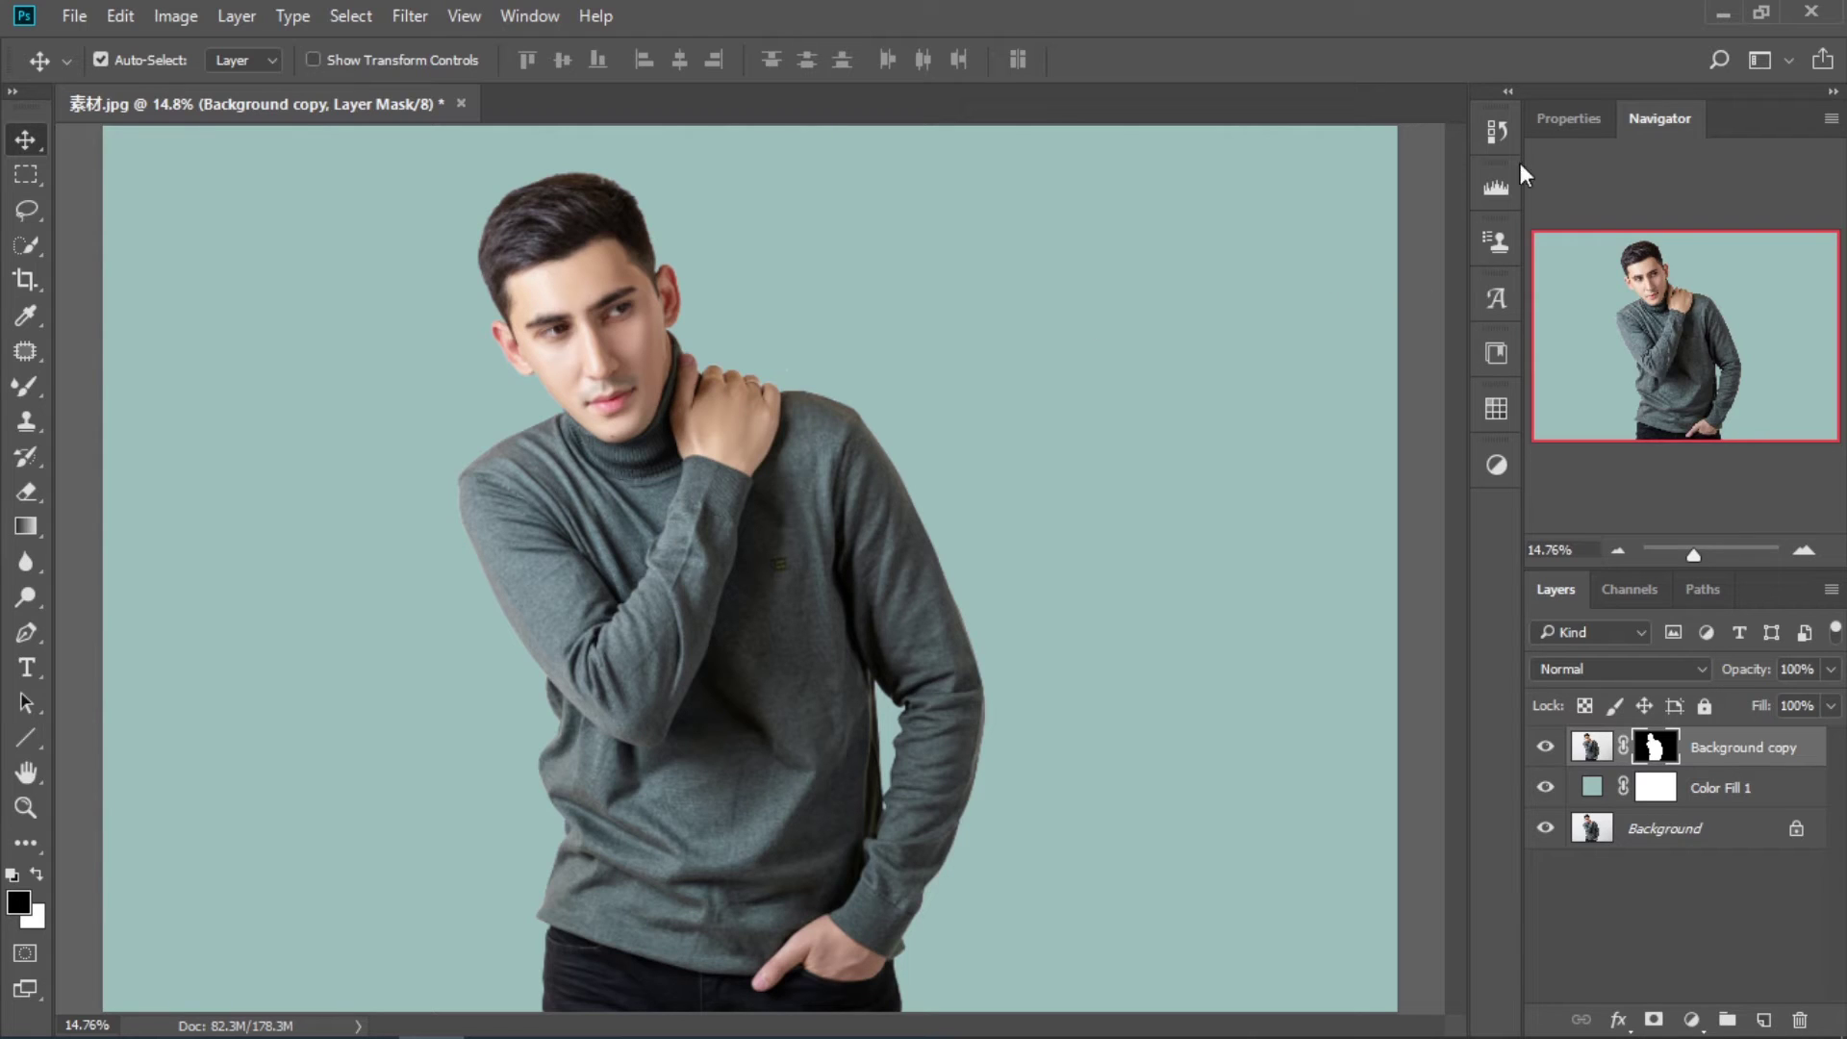
Step: Start Select and Mask on the layer mask and refine the hair edge from the crown down to the ear with the Refine Edge Brush
click(1550, 129)
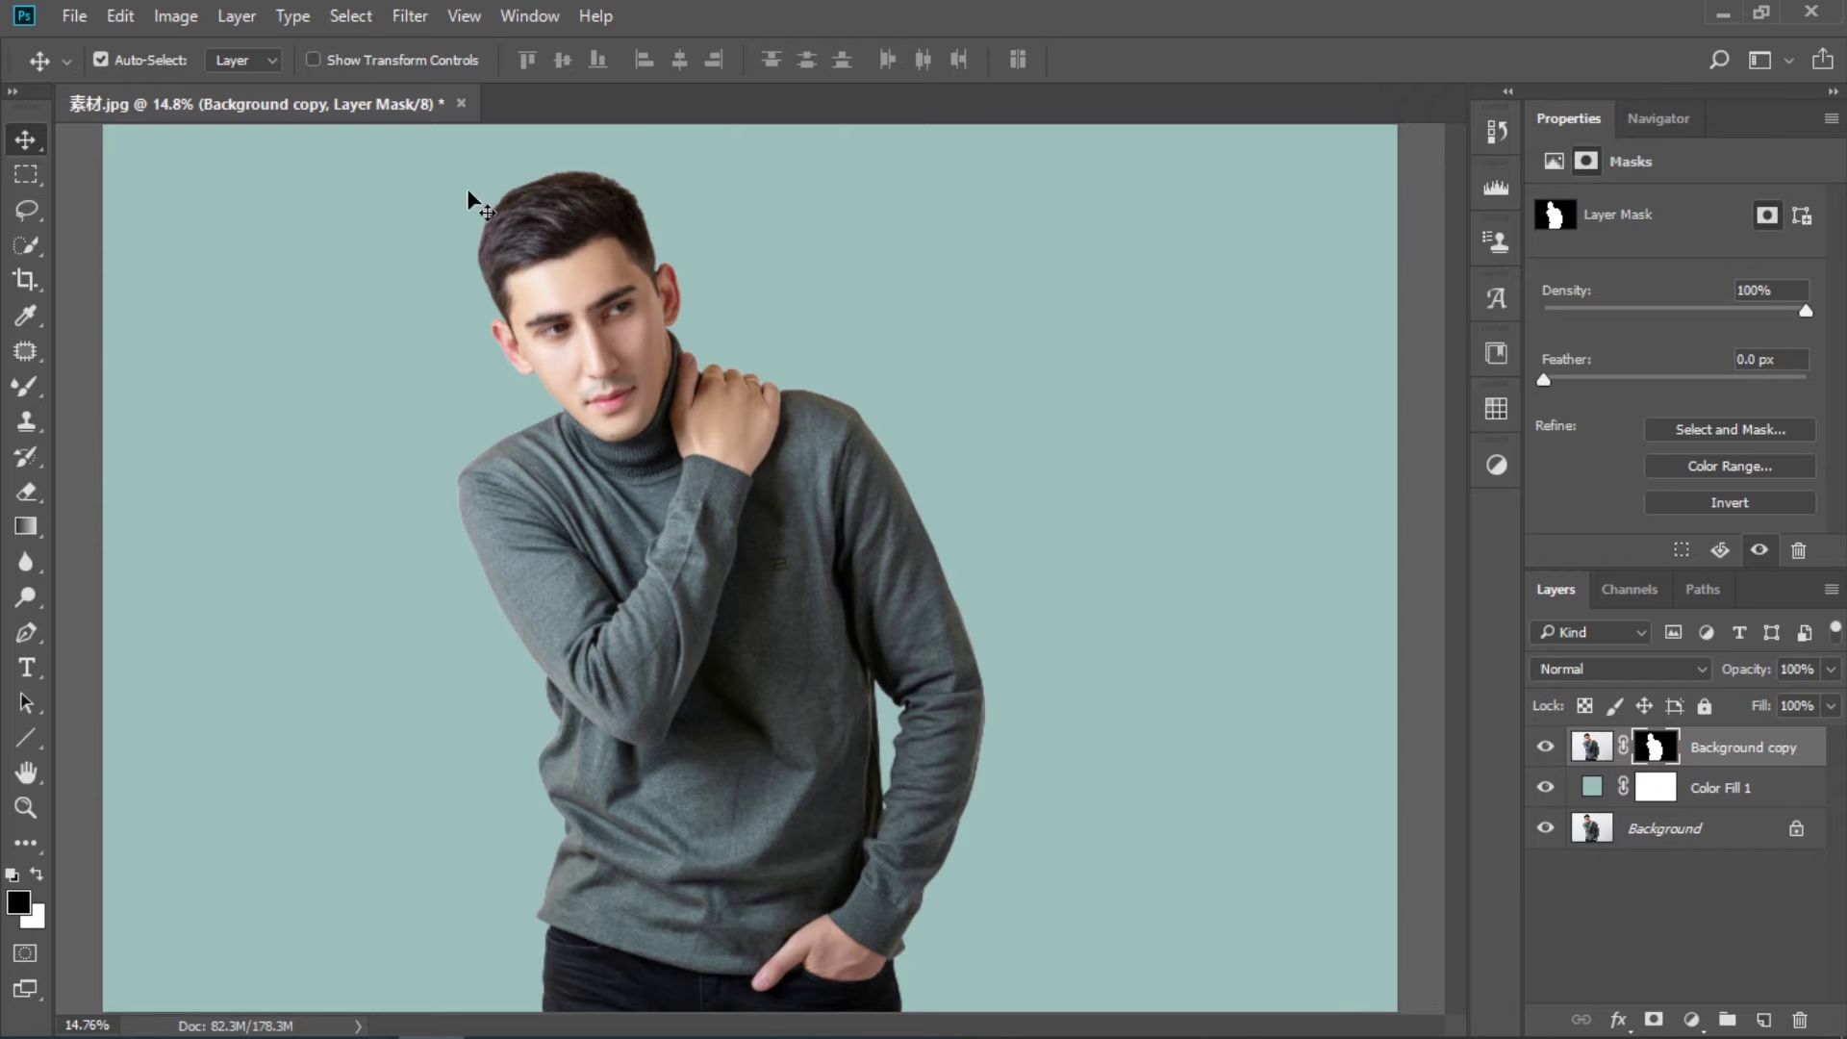
key(z)
drag(499, 189, 705, 193)
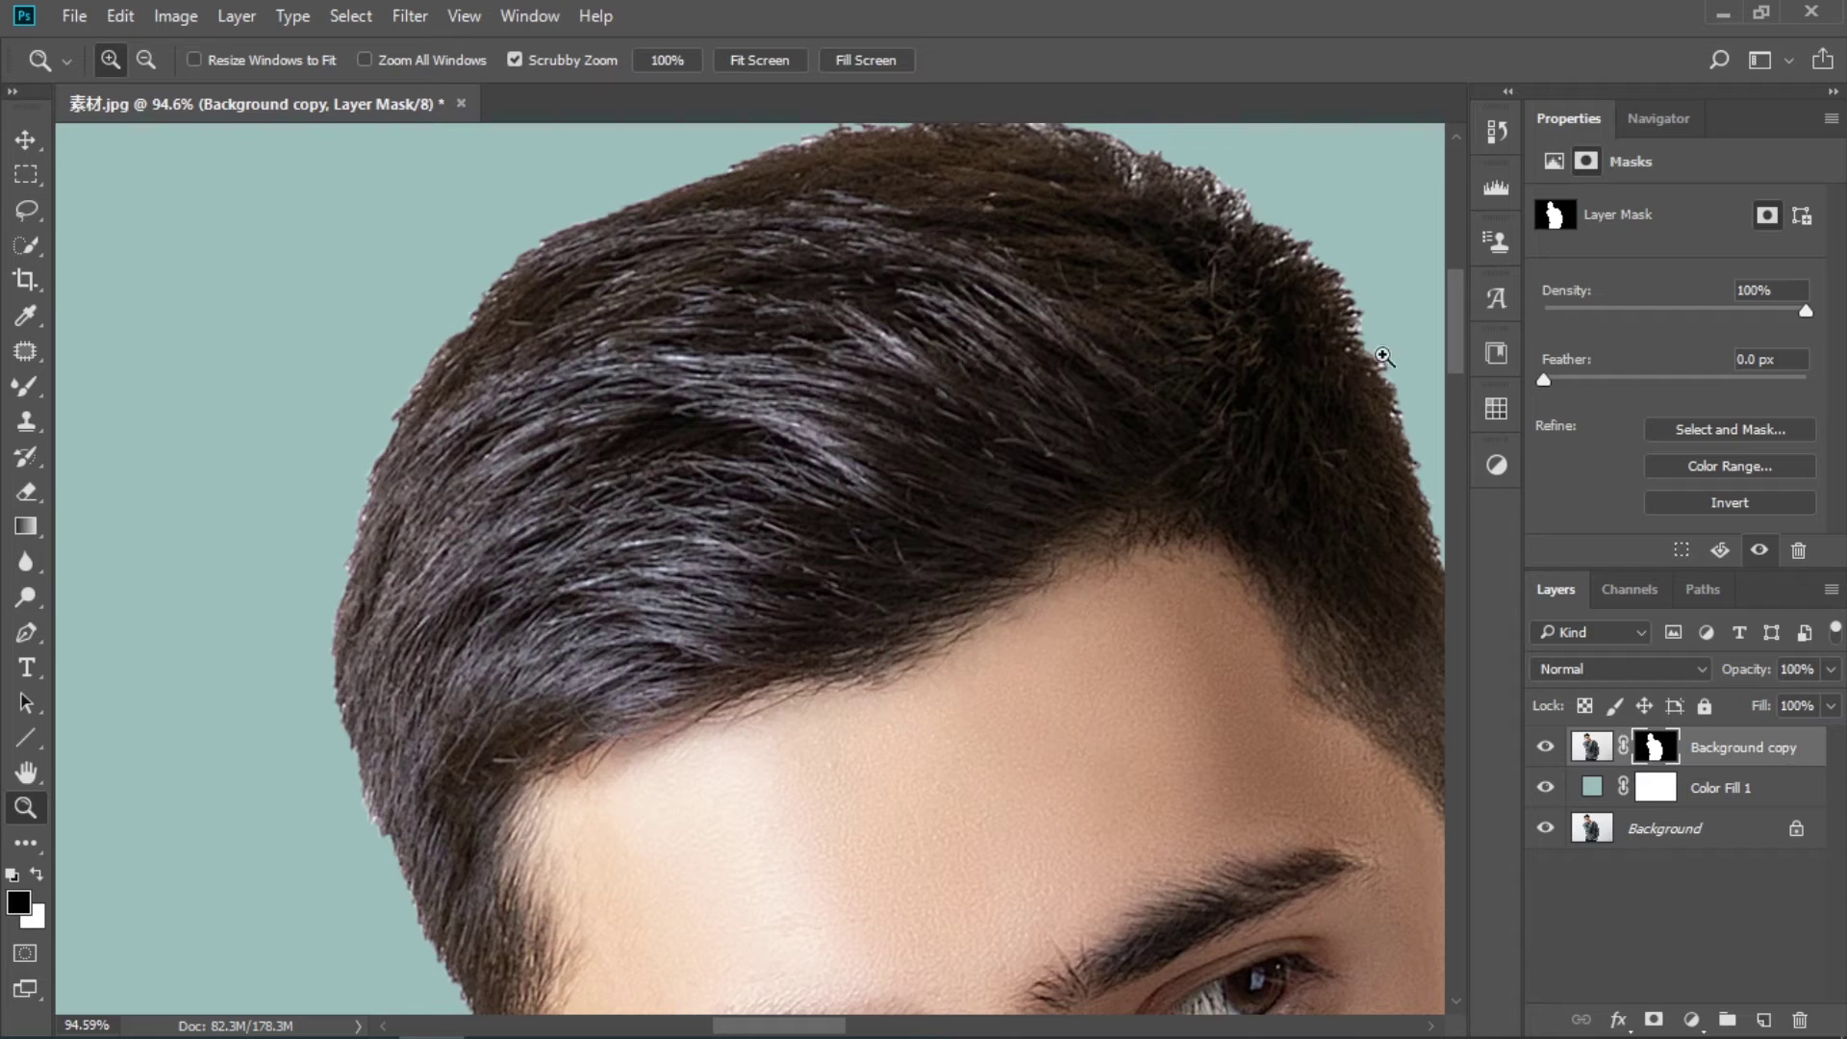
drag(1394, 380, 1188, 403)
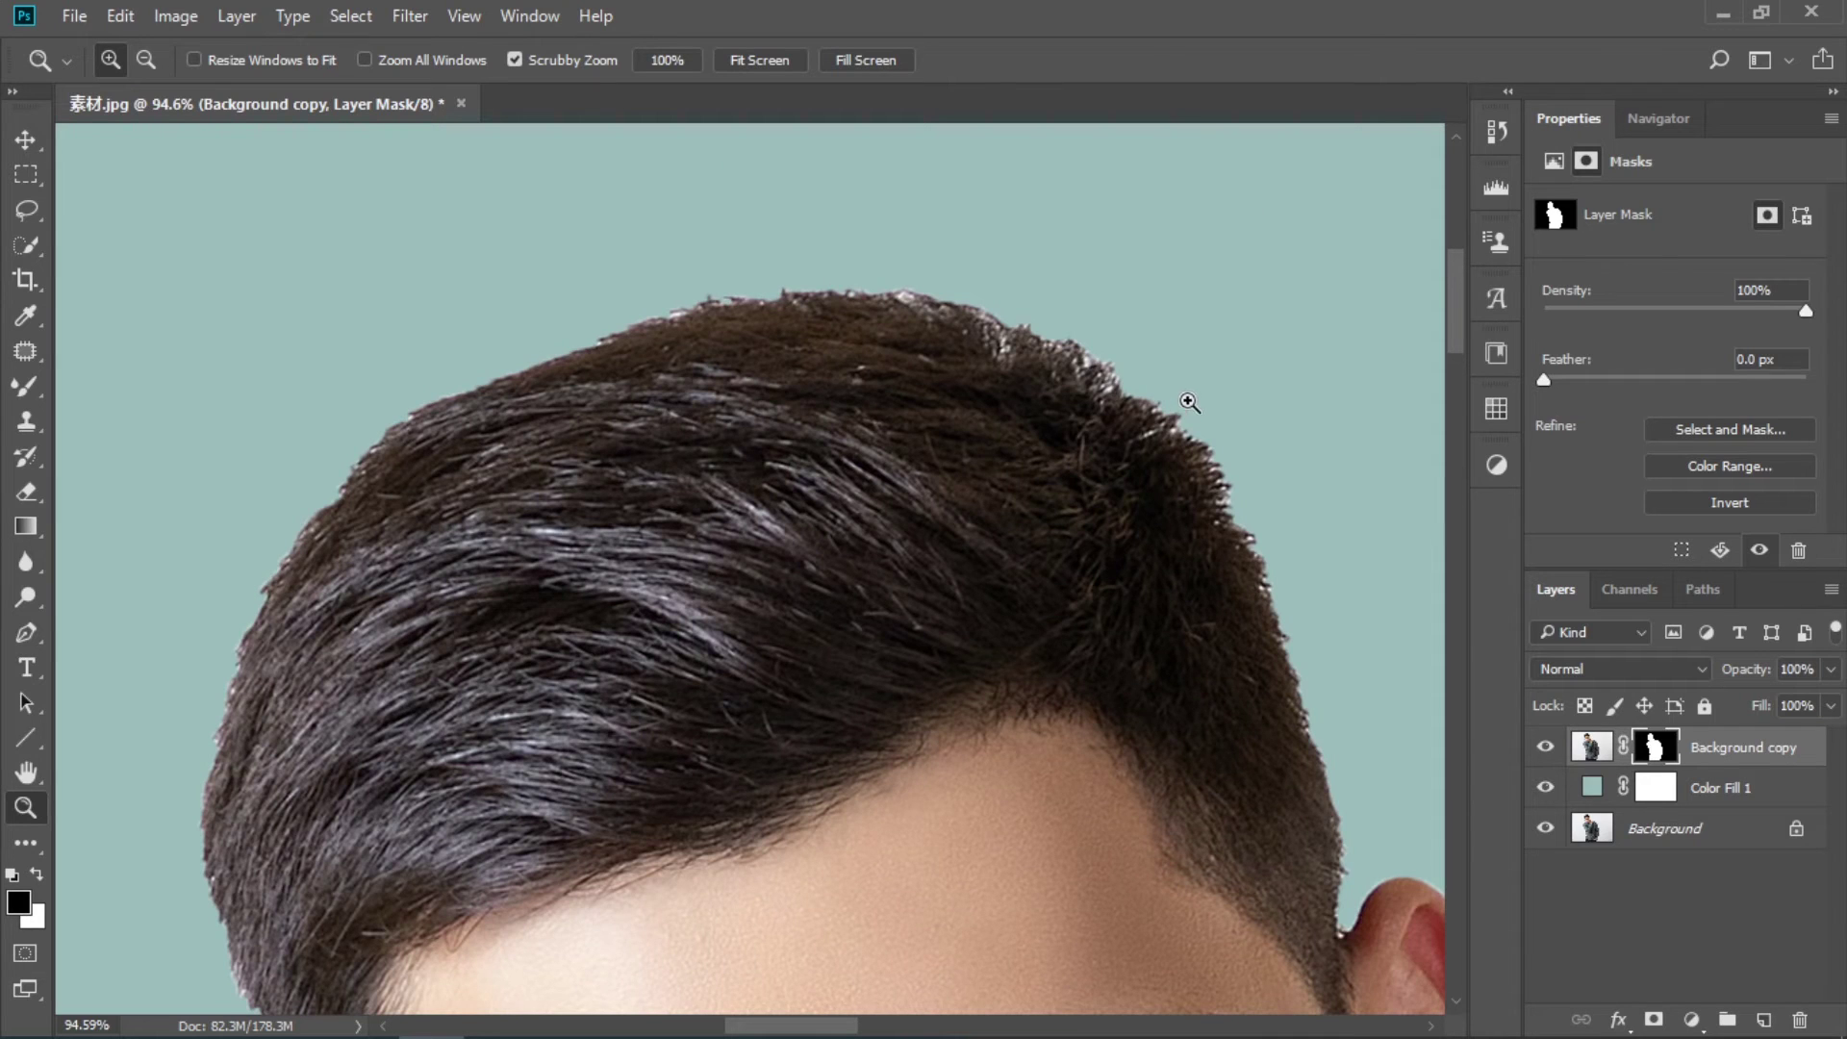
click(1693, 431)
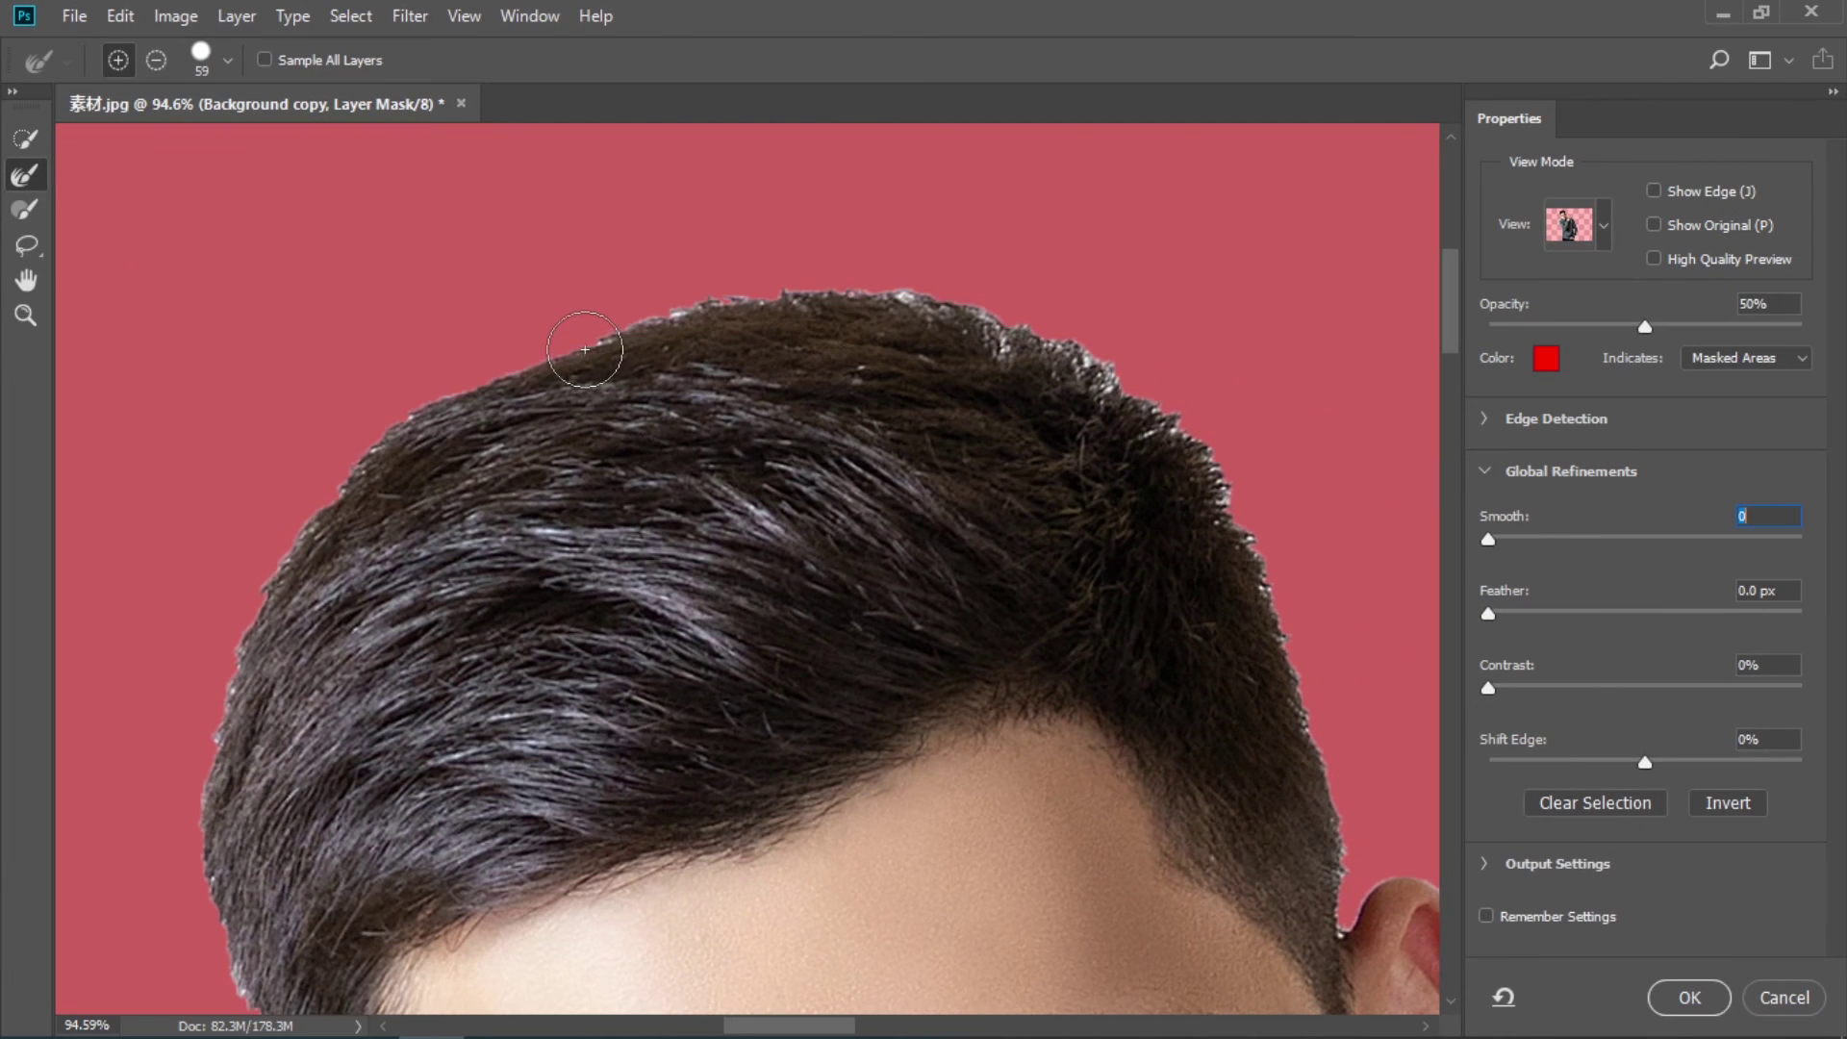
mouse_move(882, 531)
mouse_down()
mouse_move(1118, 464)
mouse_move(1481, 492)
mouse_up()
mouse_move(982, 328)
mouse_down()
mouse_move(1195, 487)
mouse_move(1330, 875)
mouse_up()
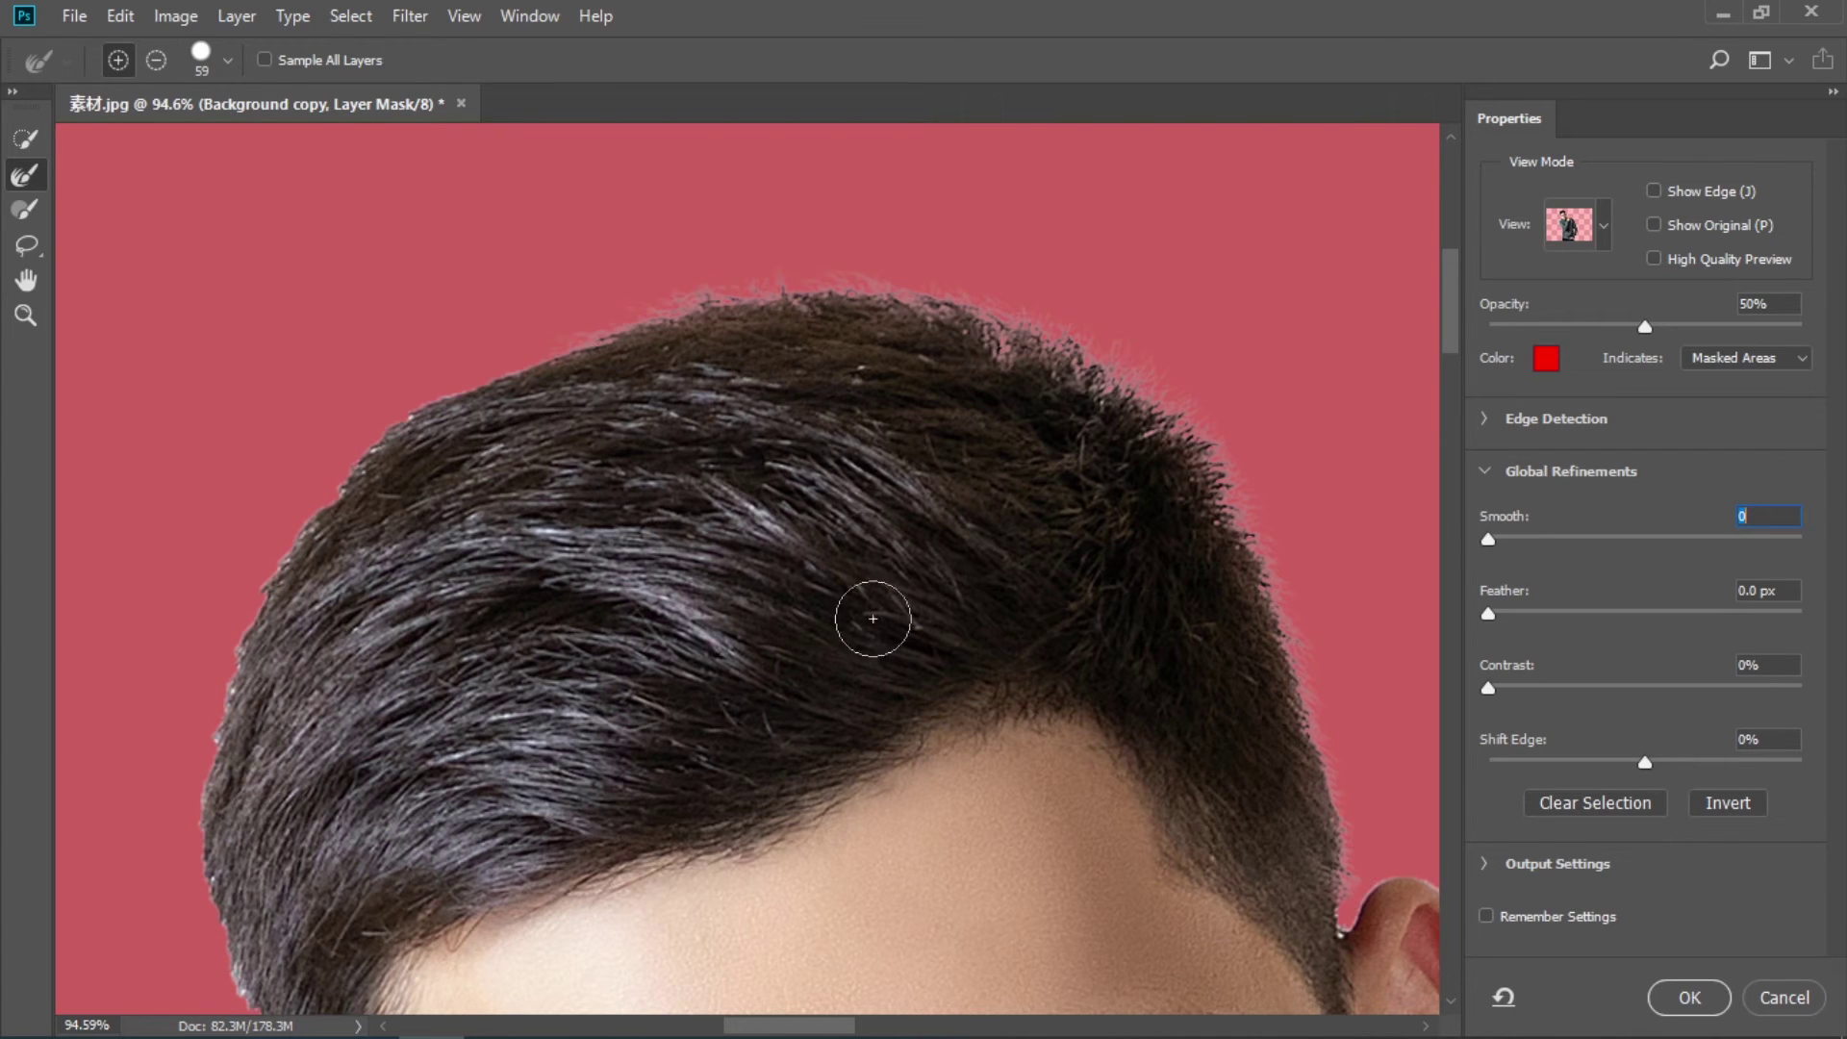
Step: Refine the hair edge above the forehead side down to the temple, reduce the brush to 36, and apply the mask refinement
drag(705, 278, 952, 178)
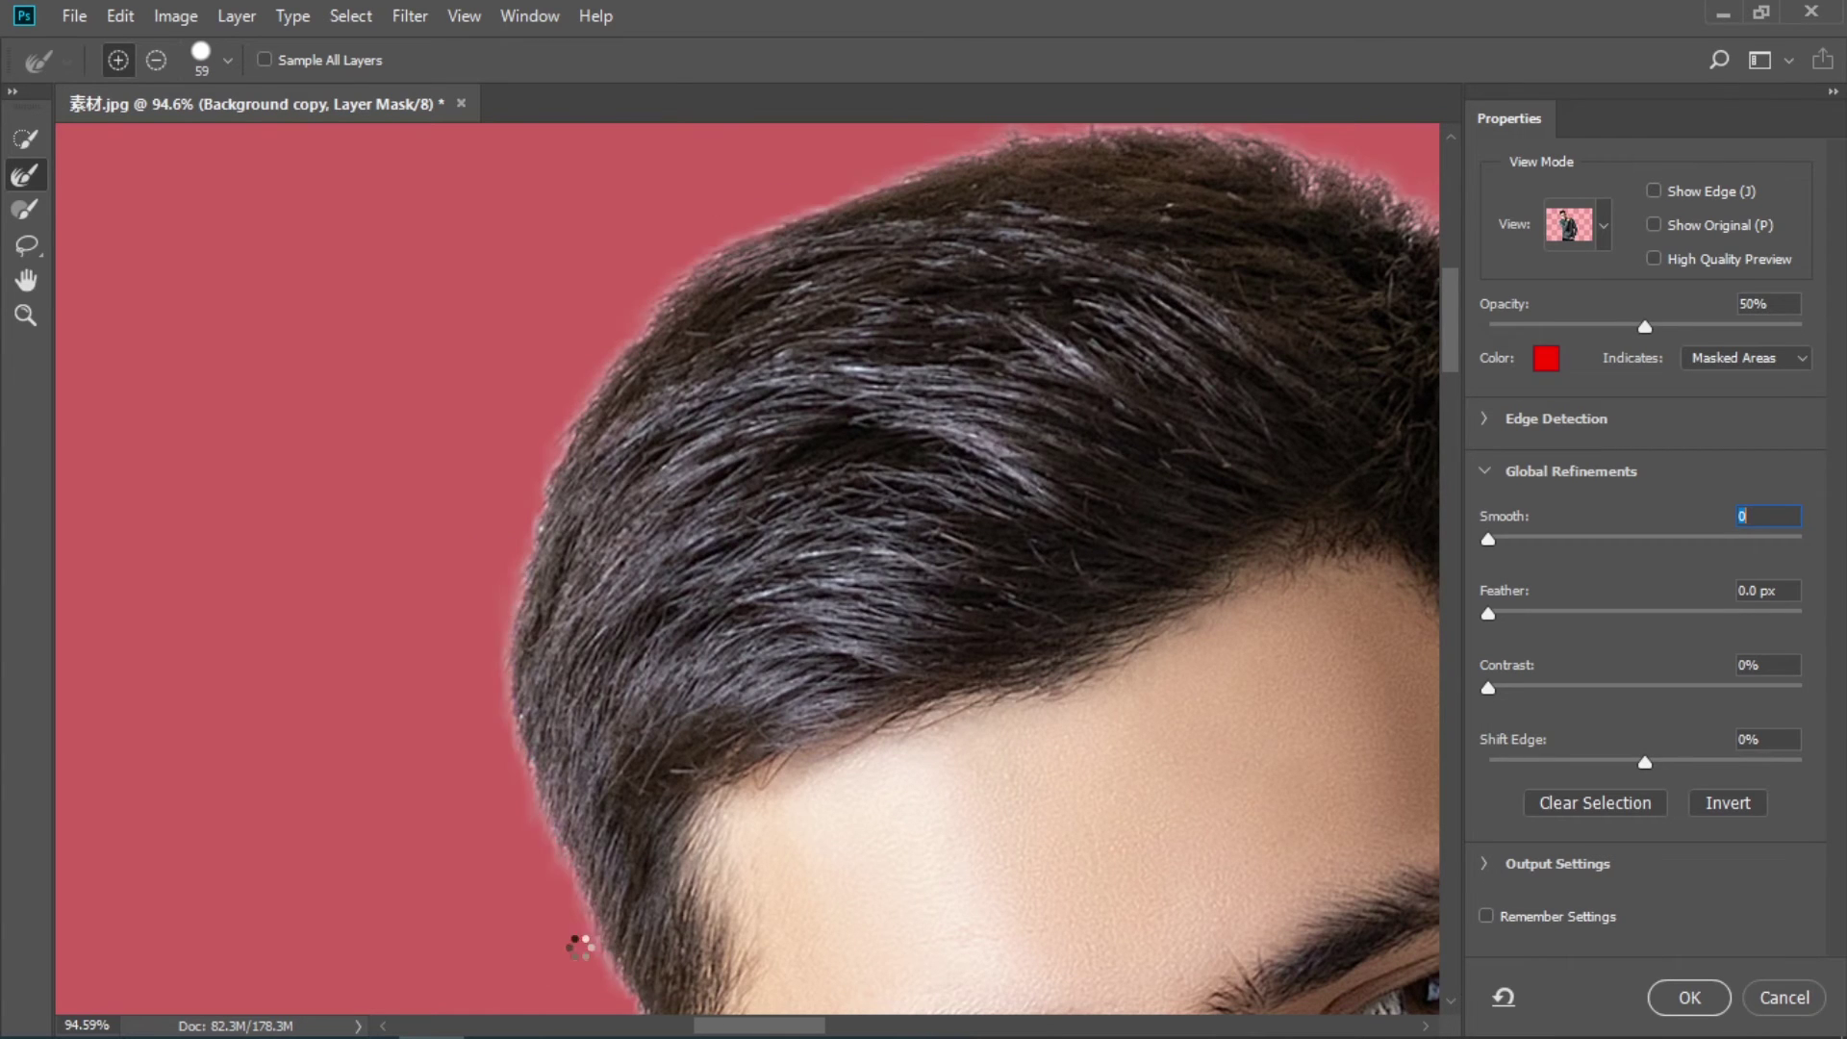
mouse_move(577, 940)
mouse_down()
mouse_move(564, 638)
mouse_move(783, 639)
mouse_move(851, 781)
mouse_up()
key(bracketleft)
key(bracketleft)
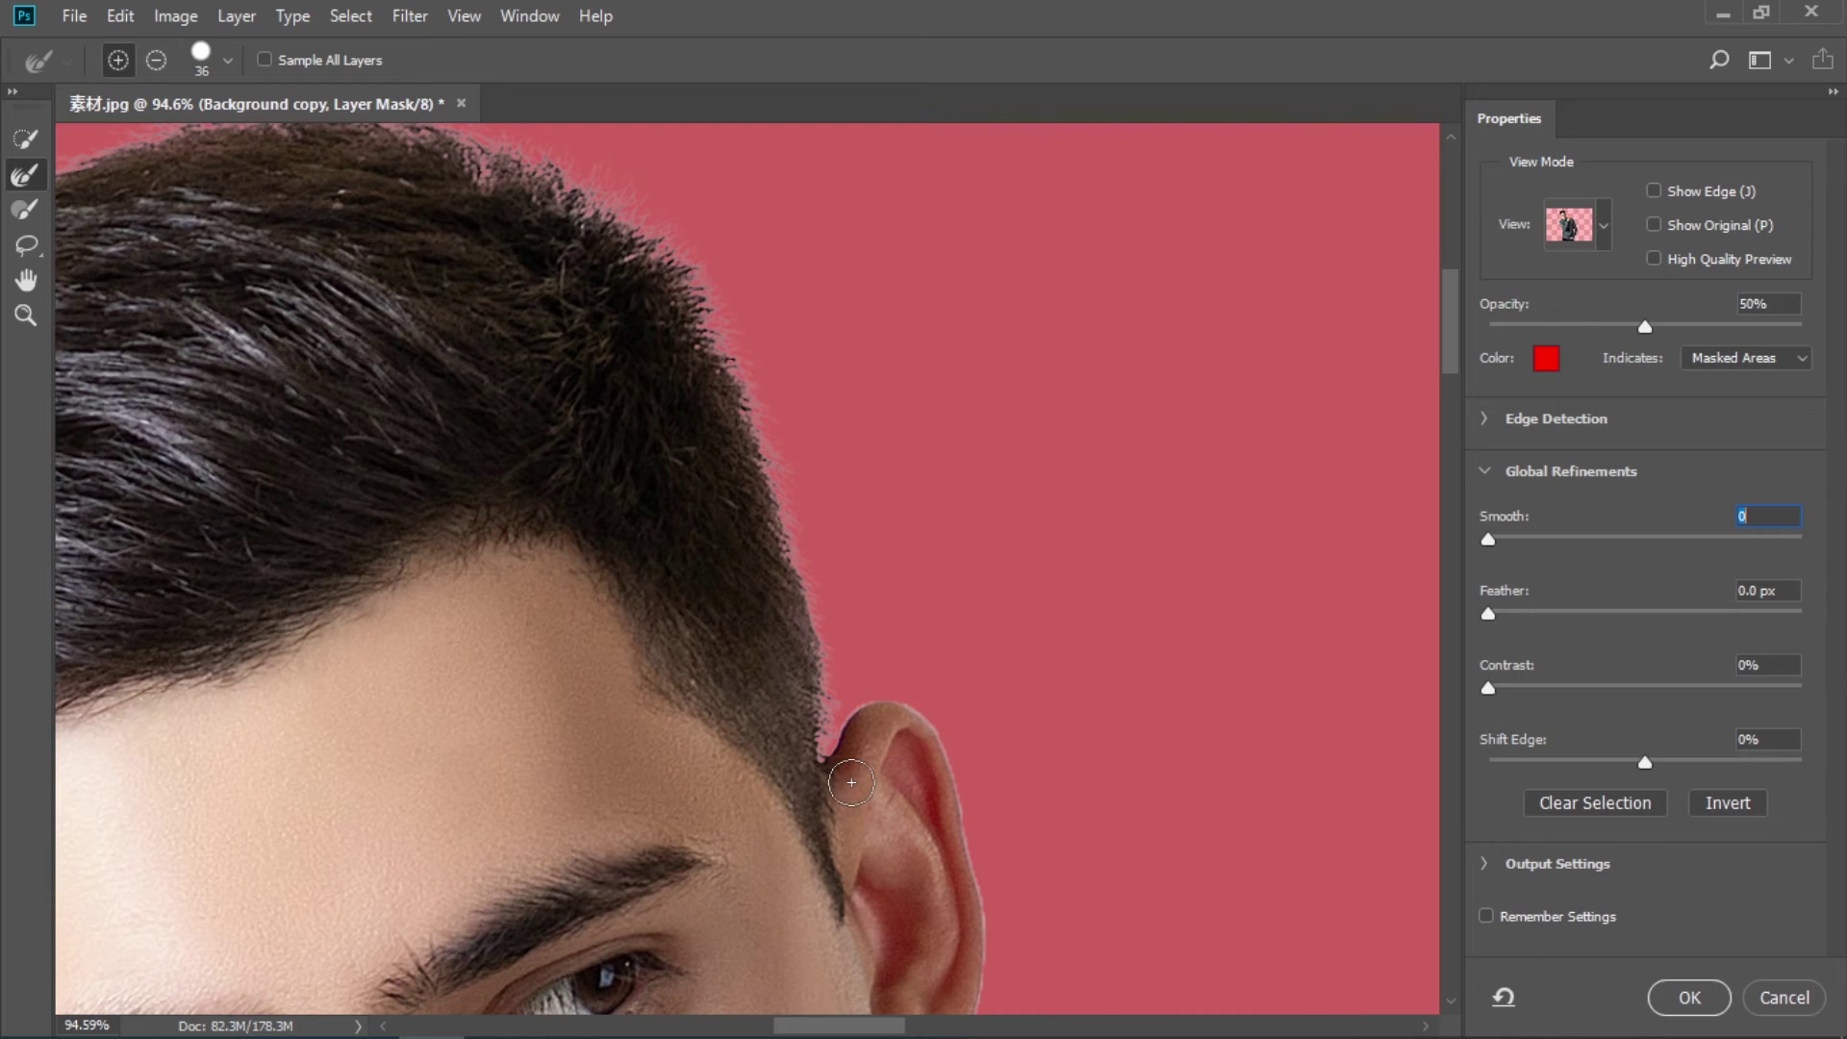
click(1693, 984)
drag(398, 113, 494, 189)
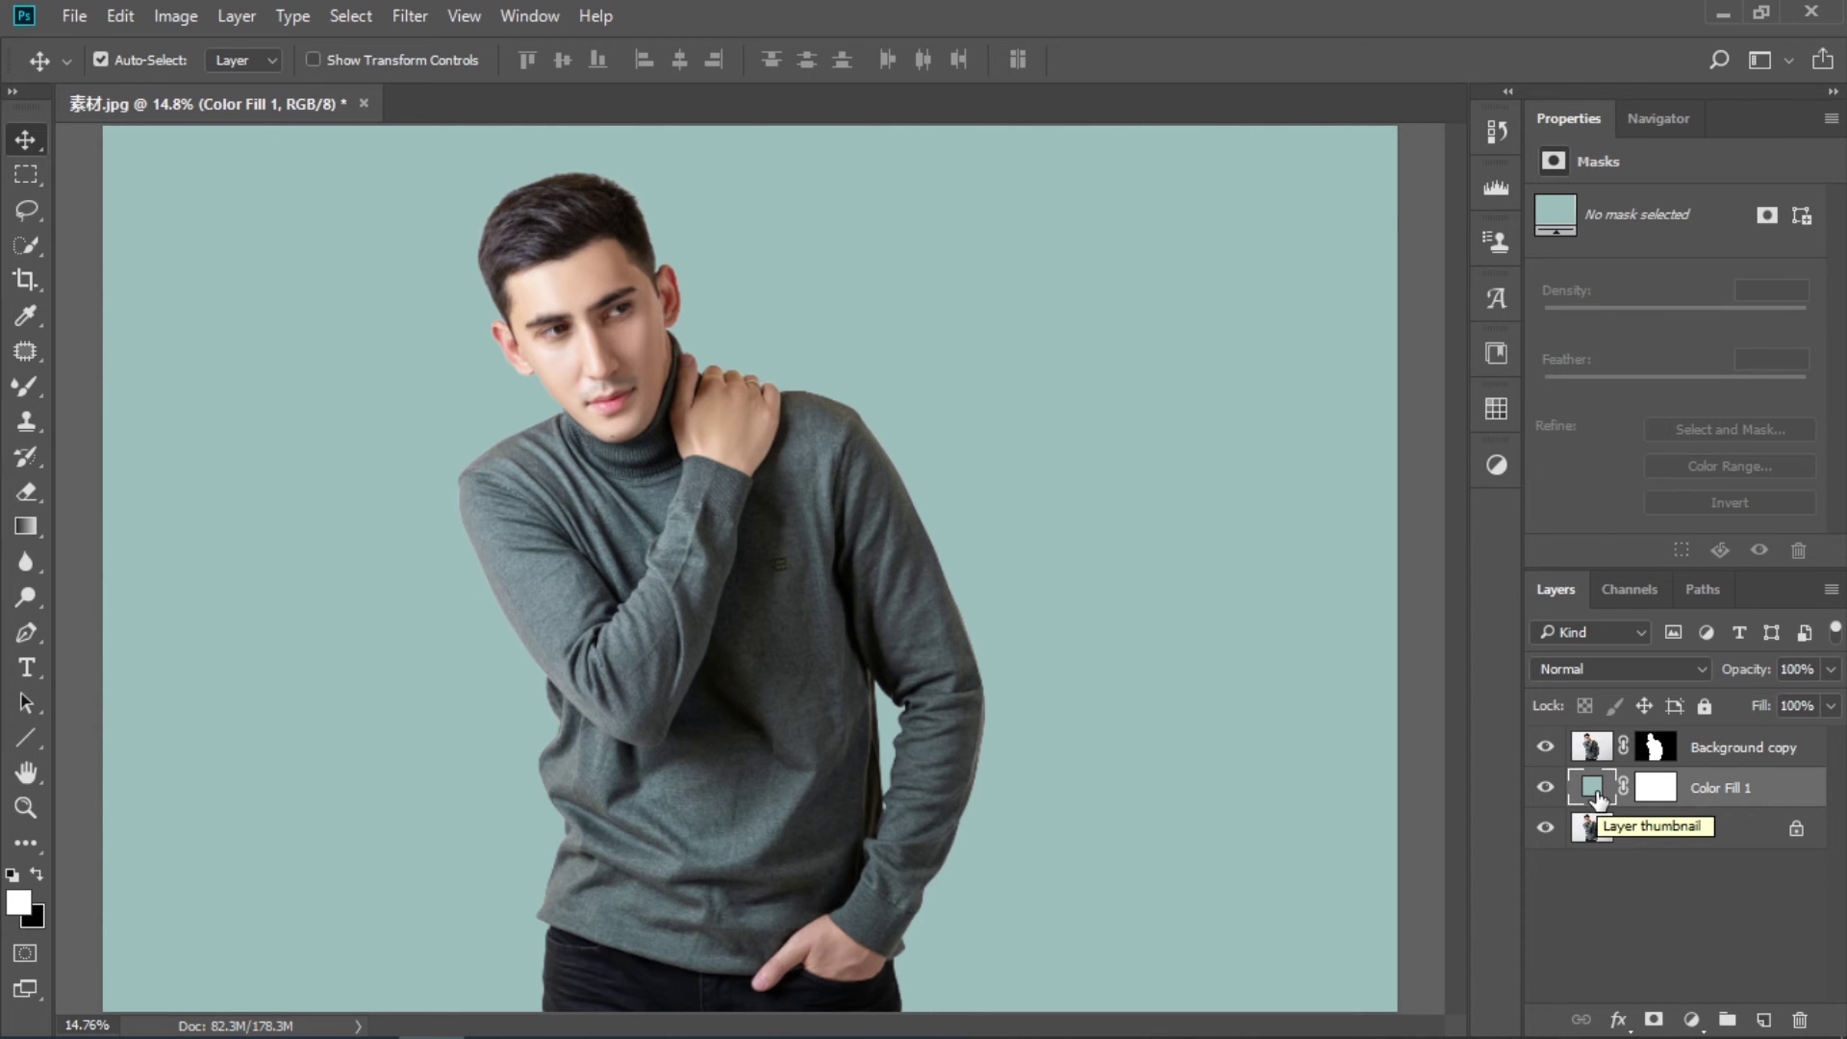
Step: Recolour the Color Fill 1 layer to soft green 99bca5 and set its blend mode to Multiply
double_click(1593, 788)
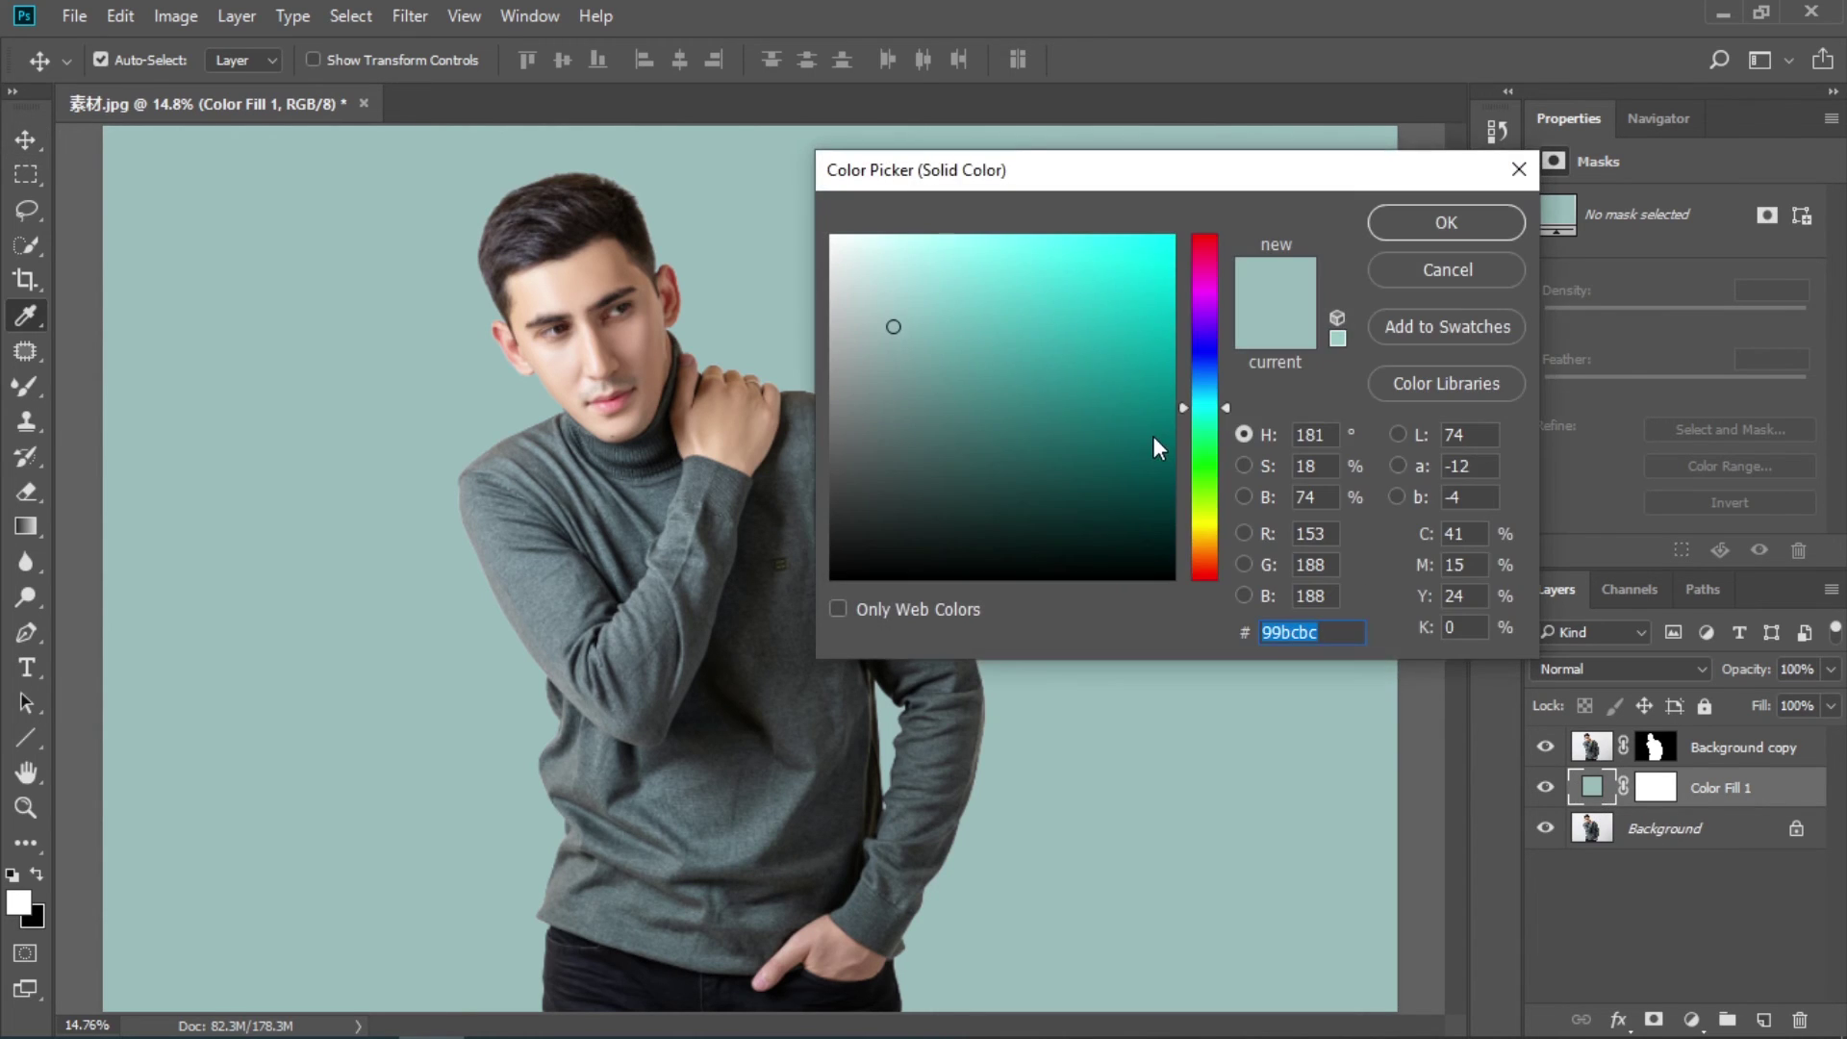
click(1204, 352)
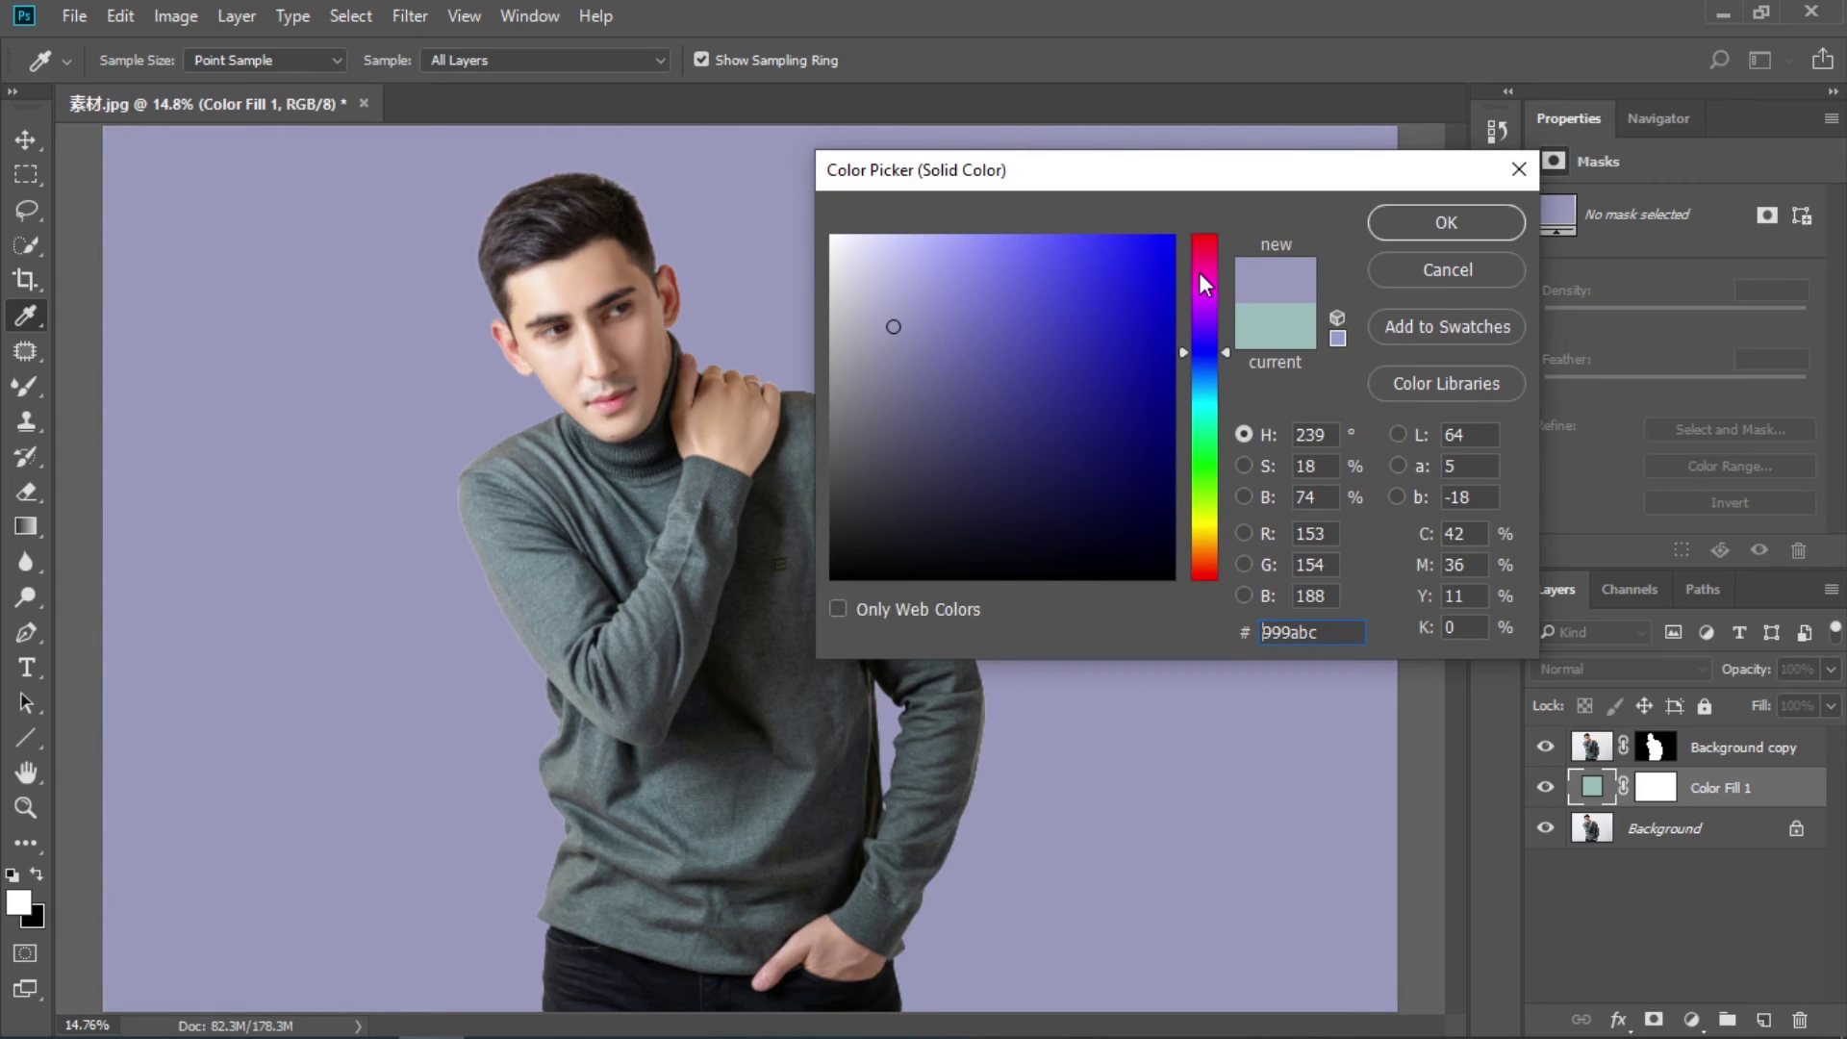
click(1198, 273)
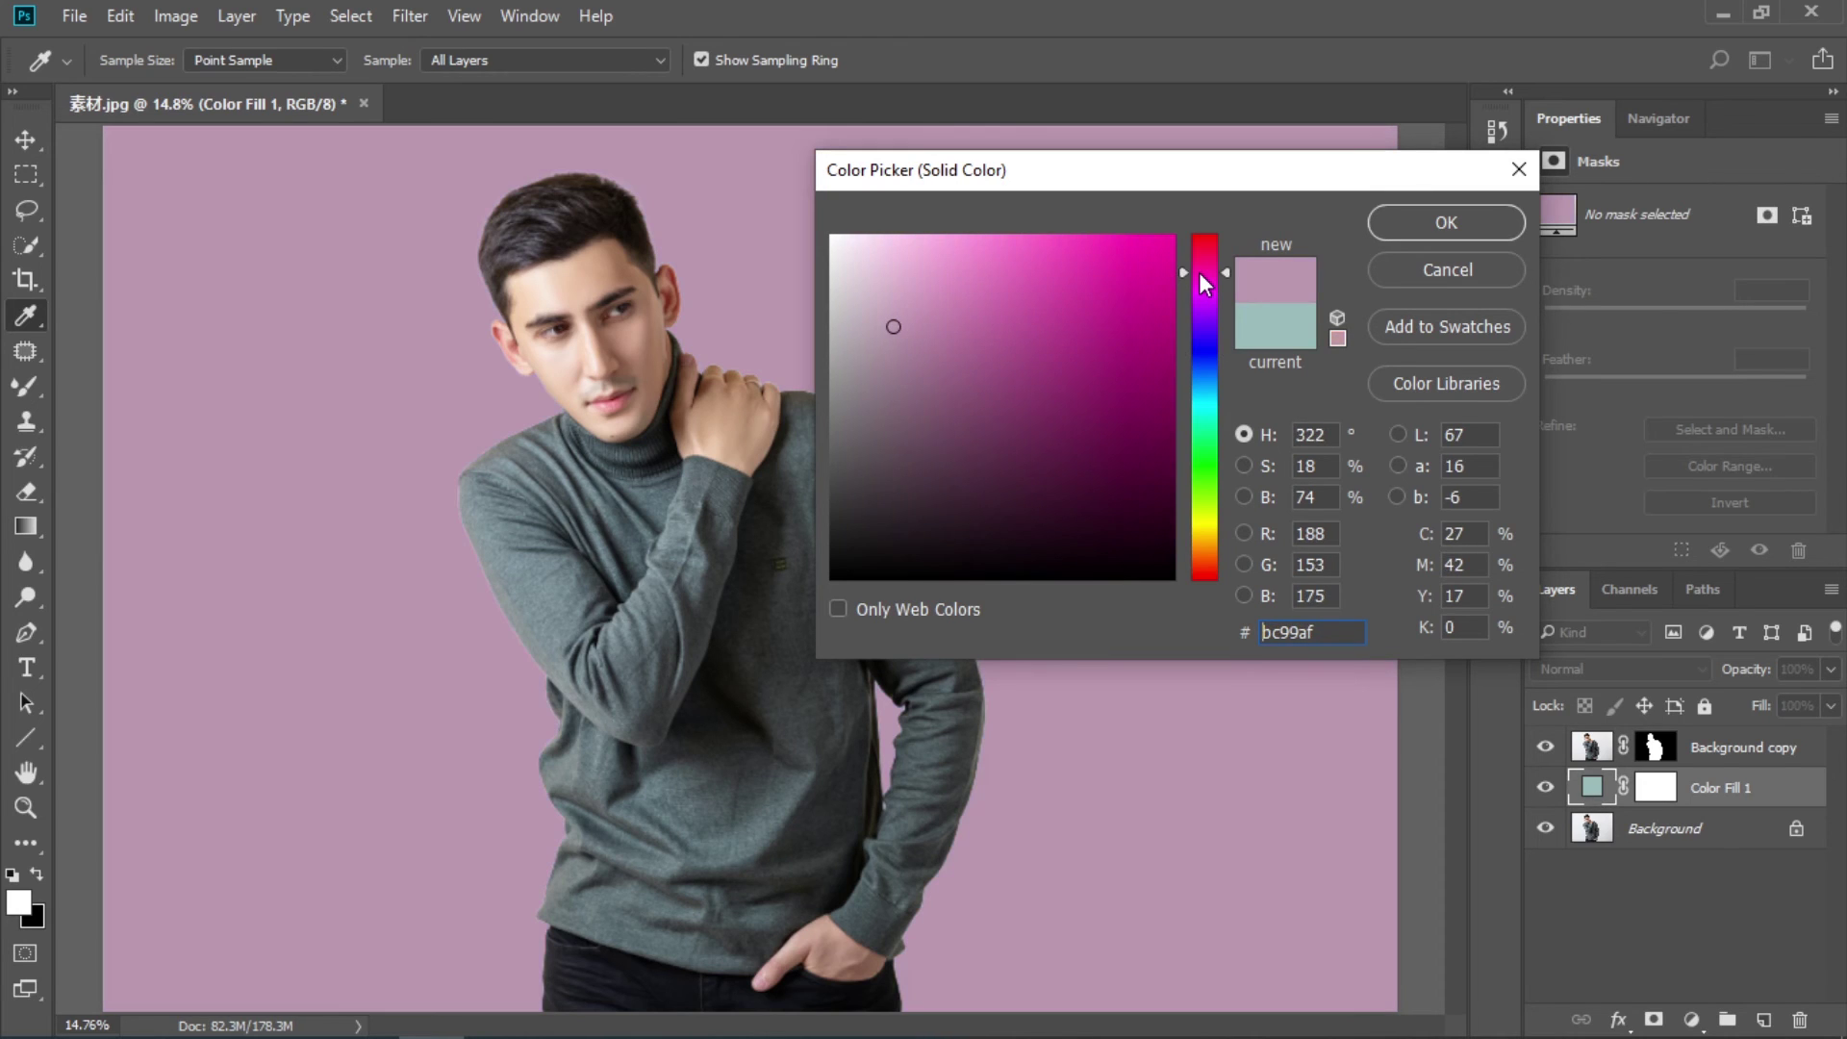
click(1203, 445)
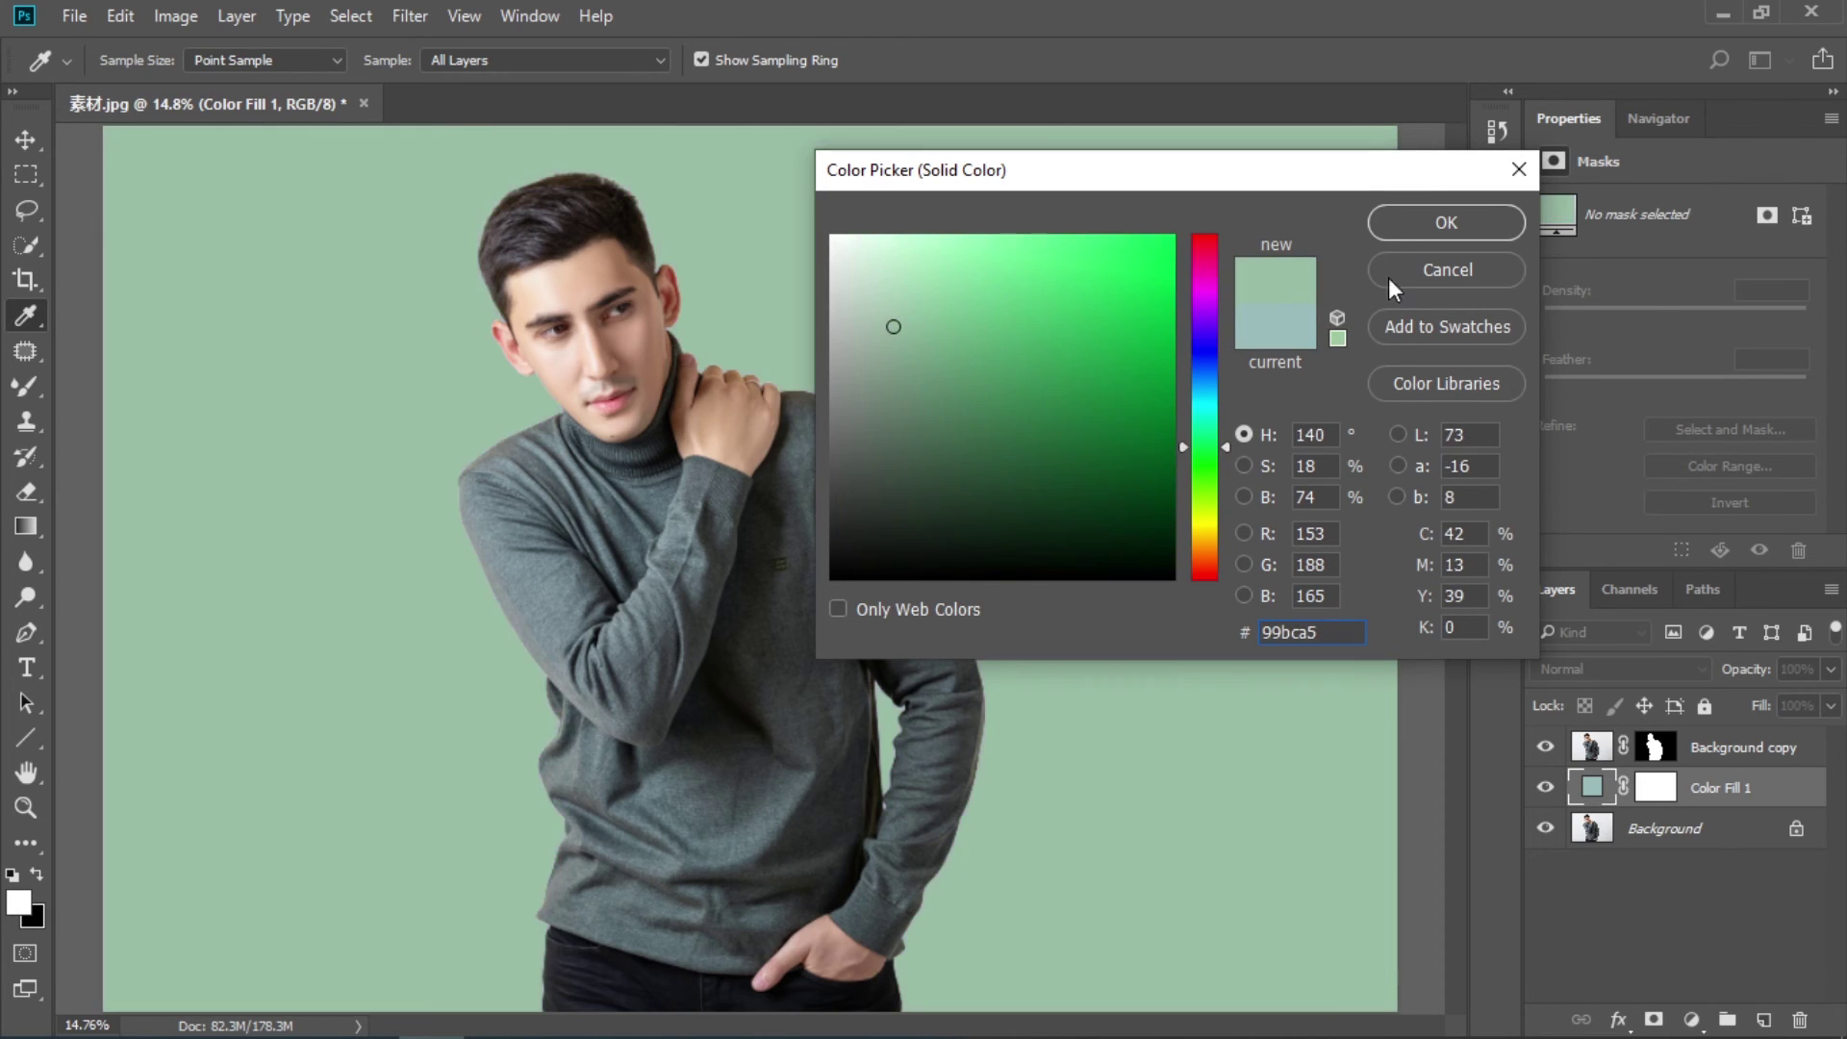
click(1426, 229)
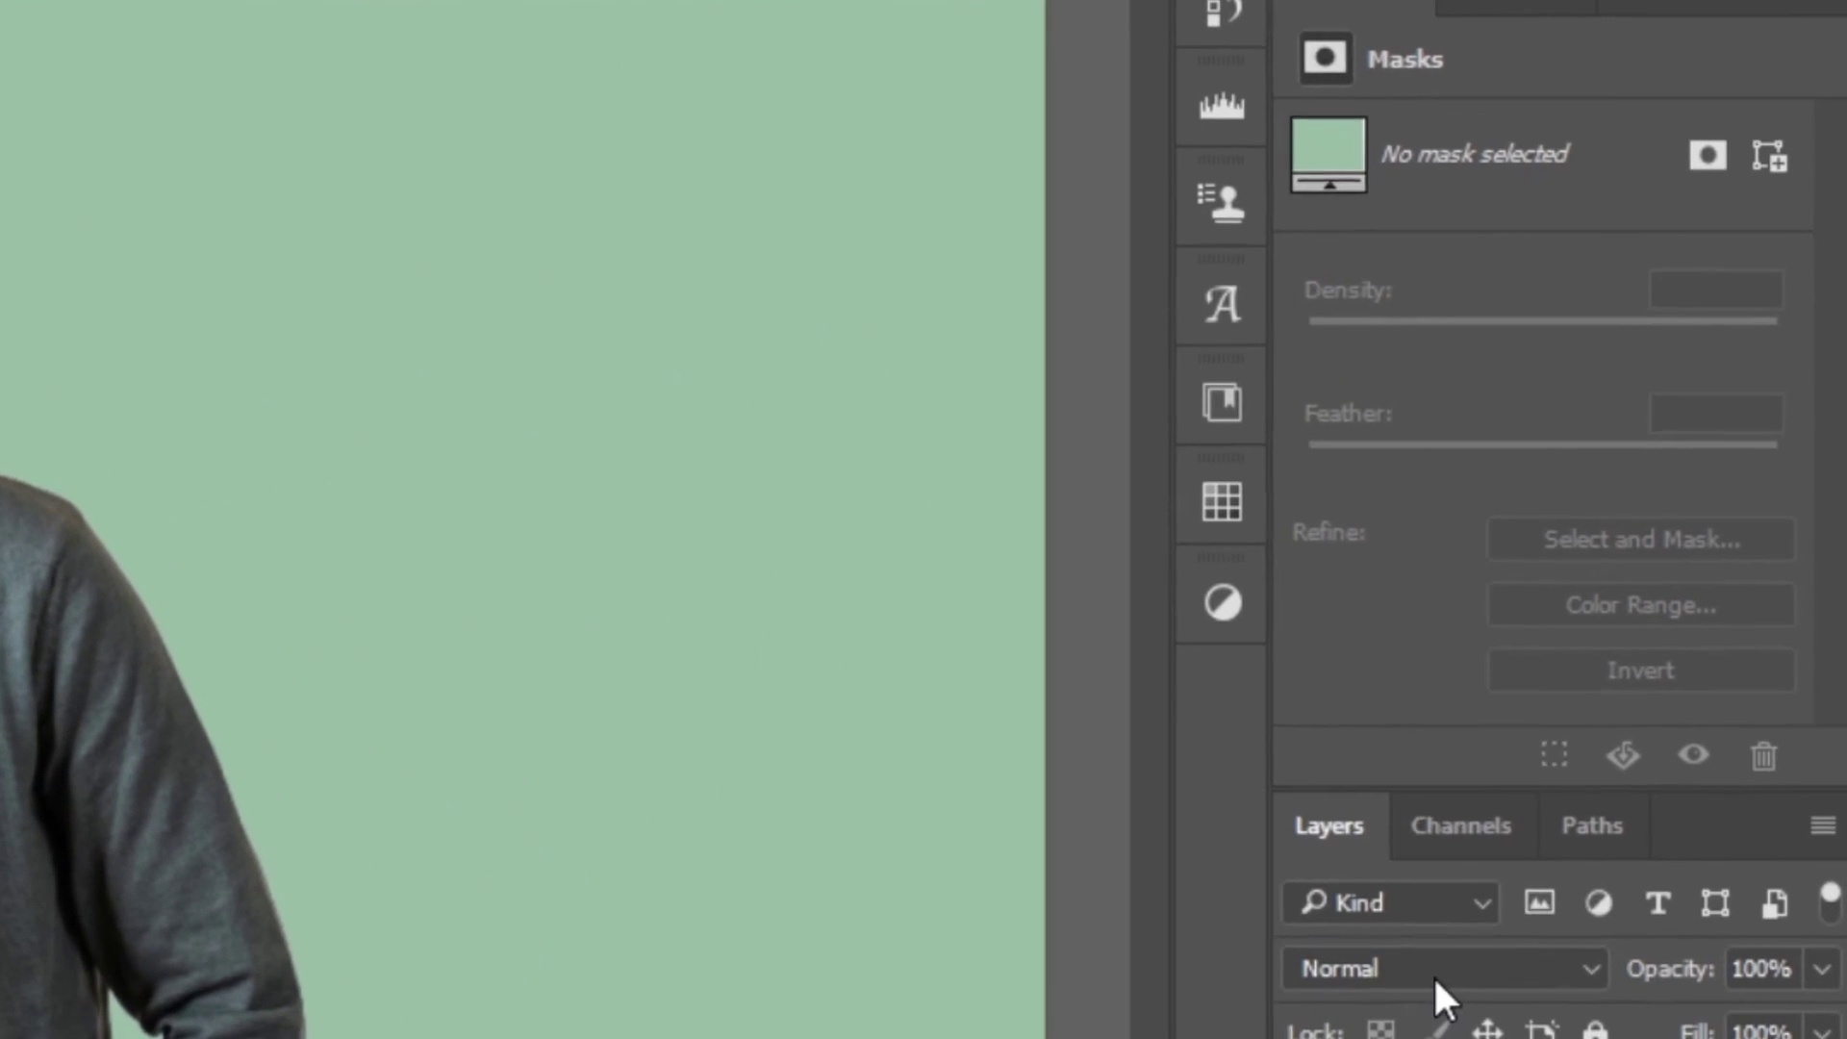
click(1433, 970)
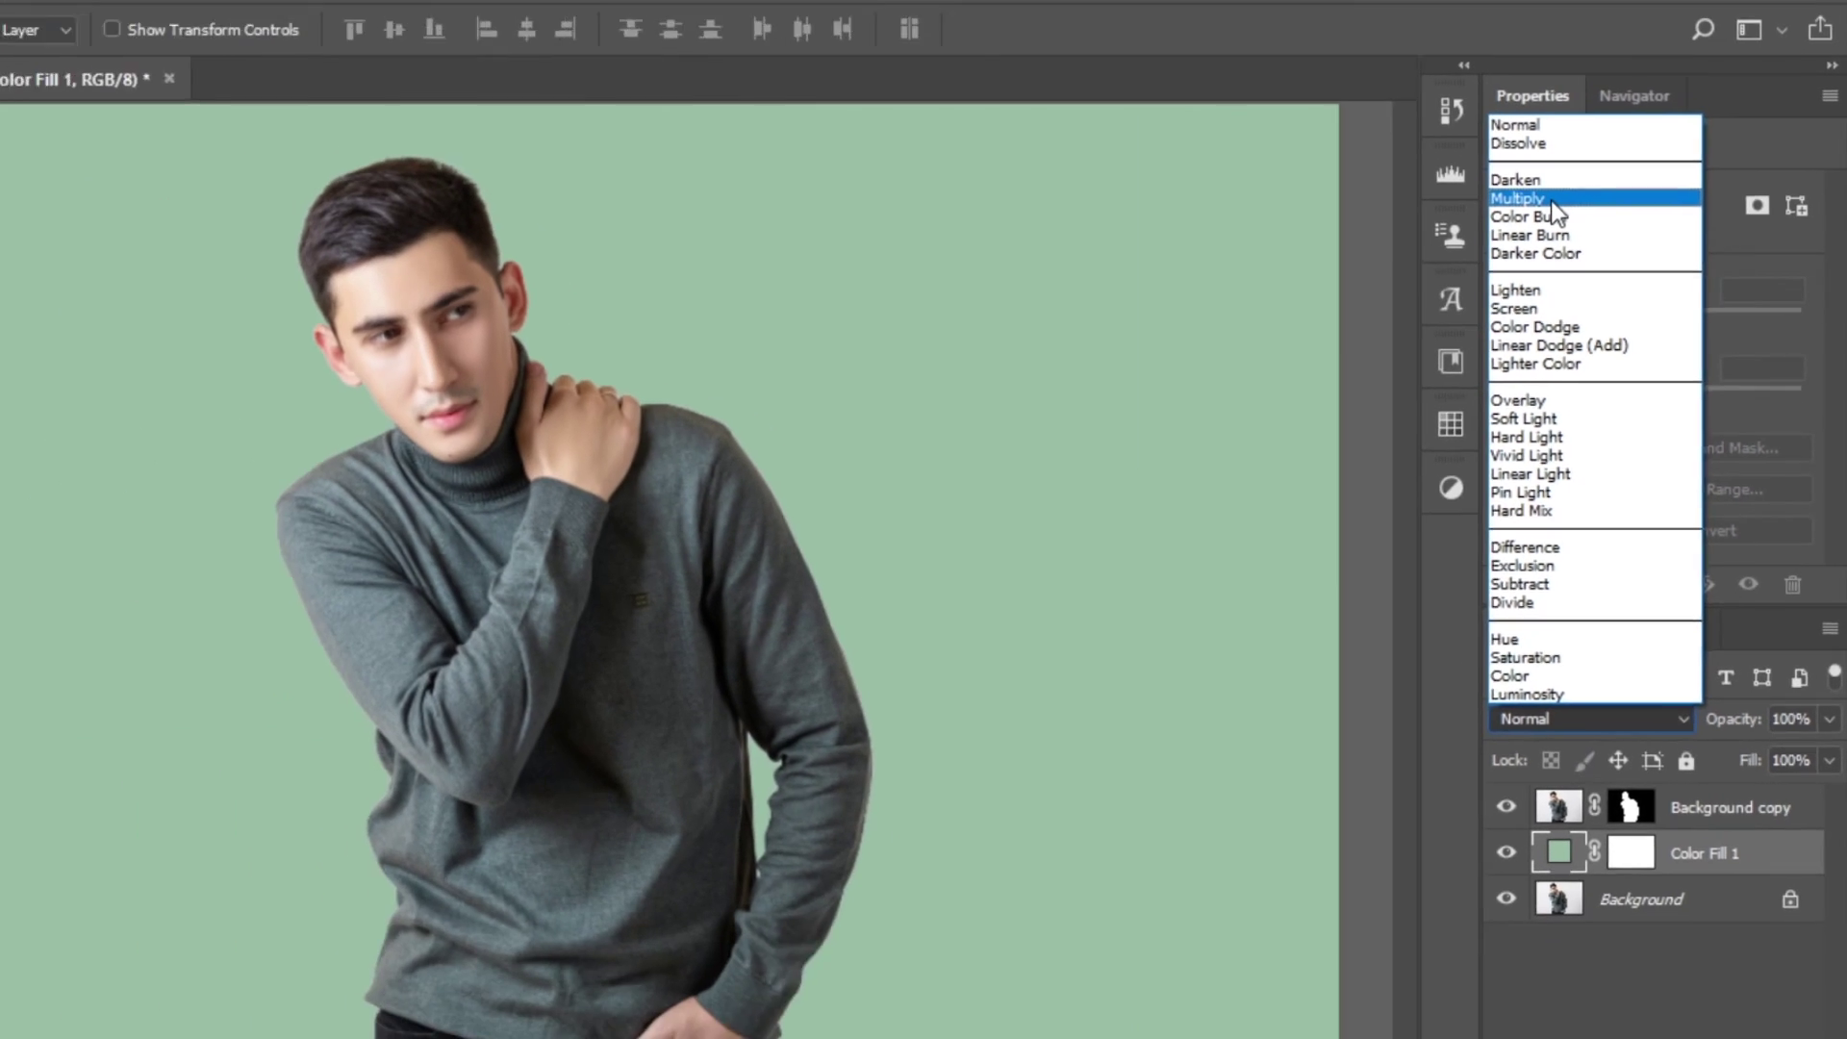
click(1379, 146)
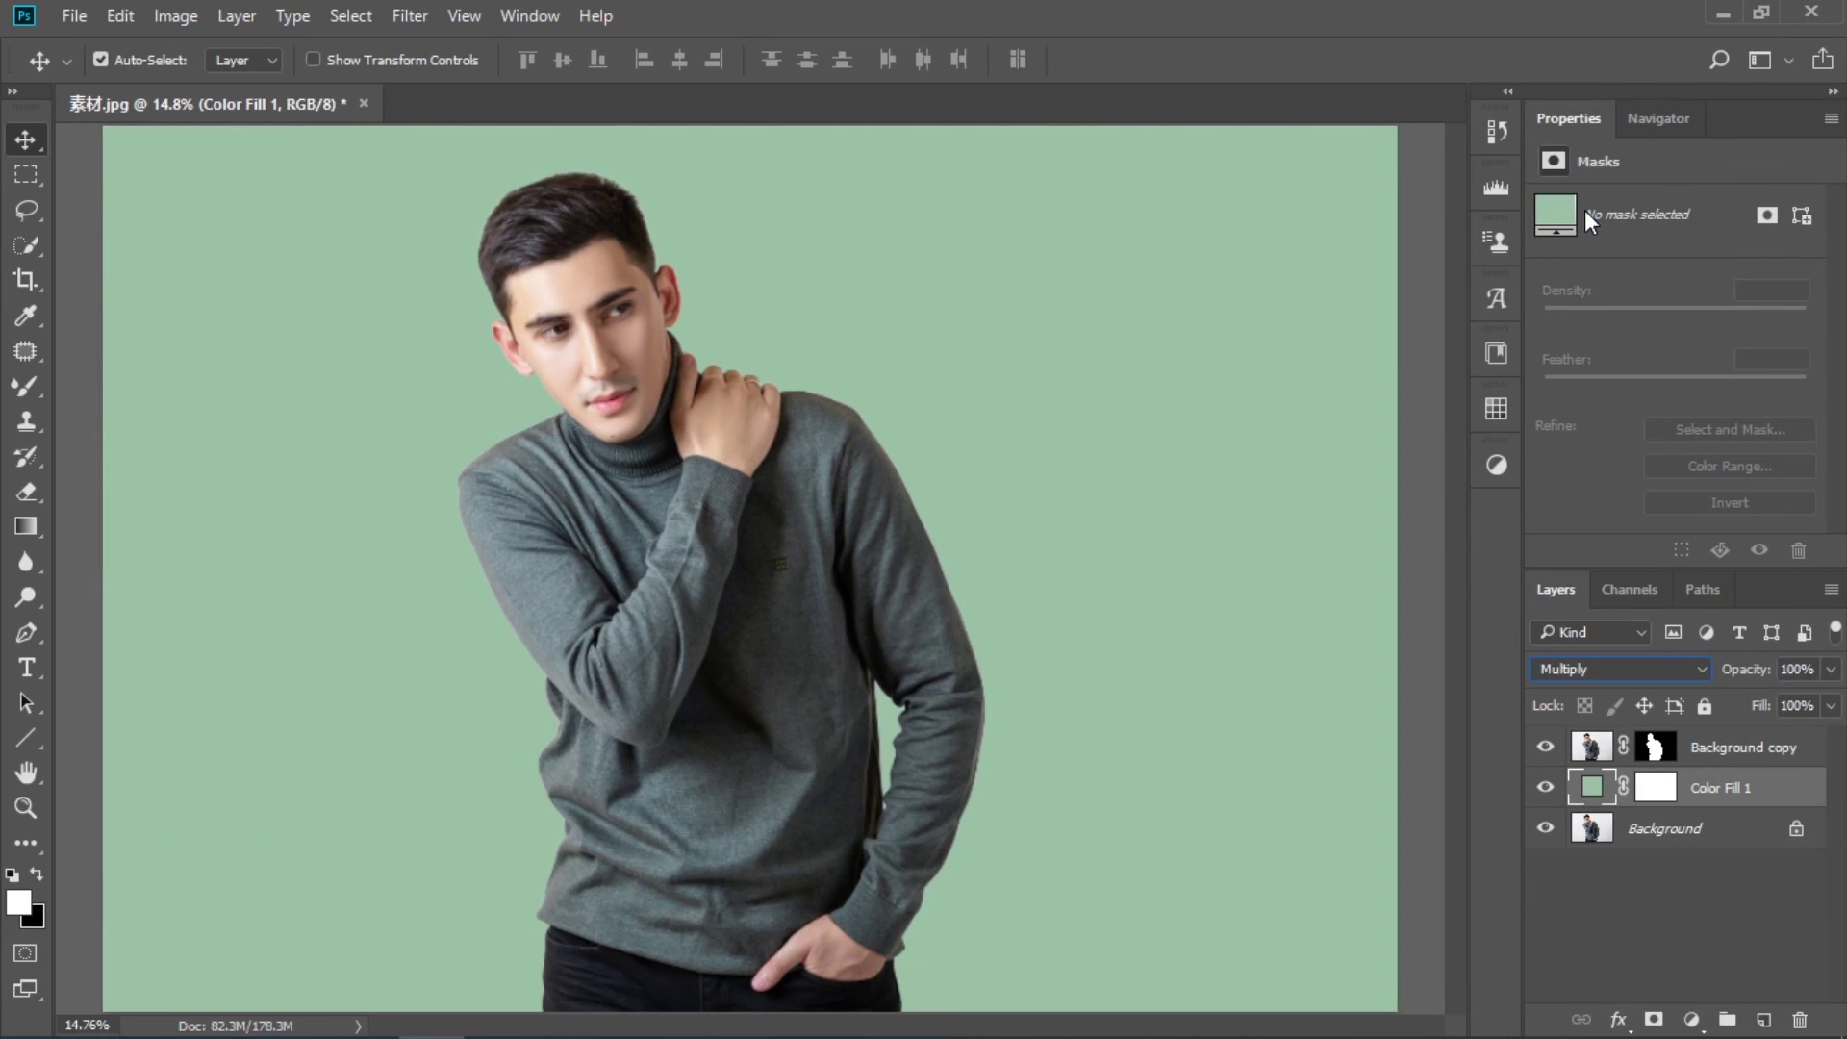